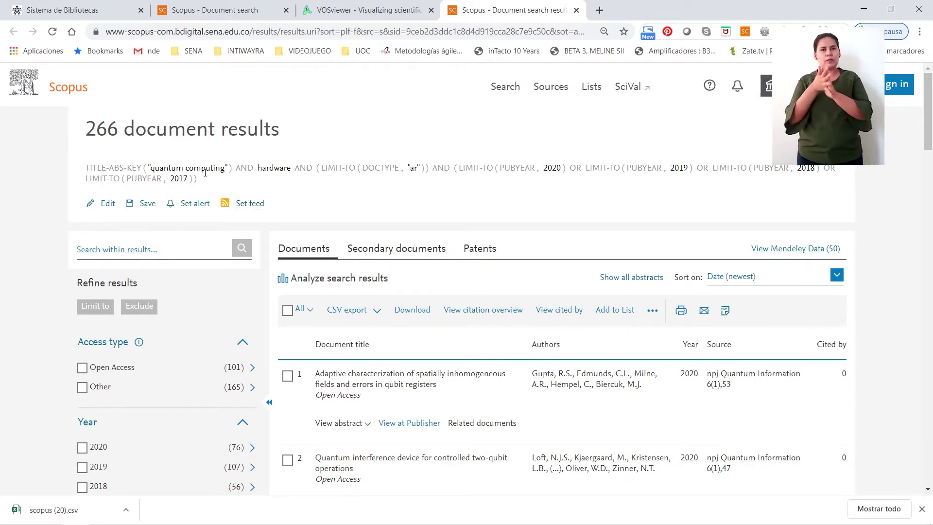
# - Examine the search query, the number of document results and the first entries of the results list
pyautogui.moveTo(203, 183); pyautogui.dragTo(86, 170)
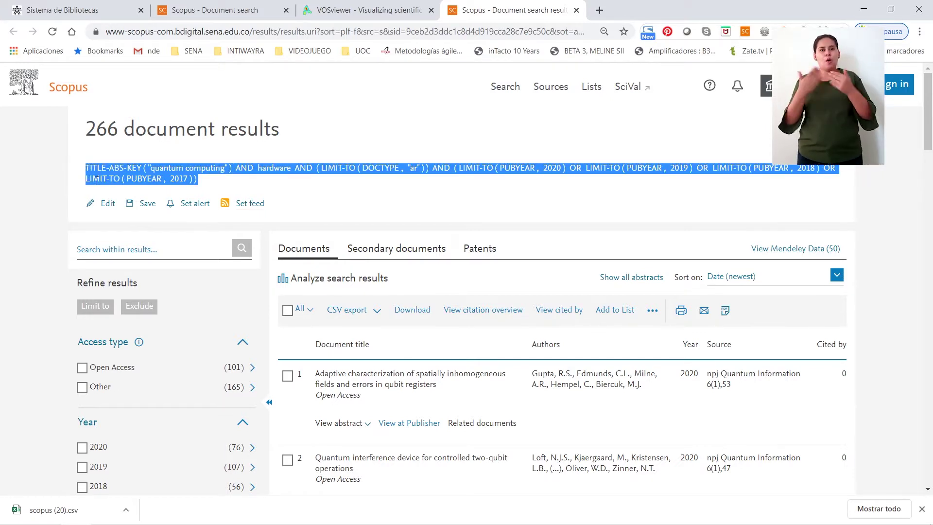
pyautogui.moveTo(86, 129); pyautogui.dragTo(214, 132)
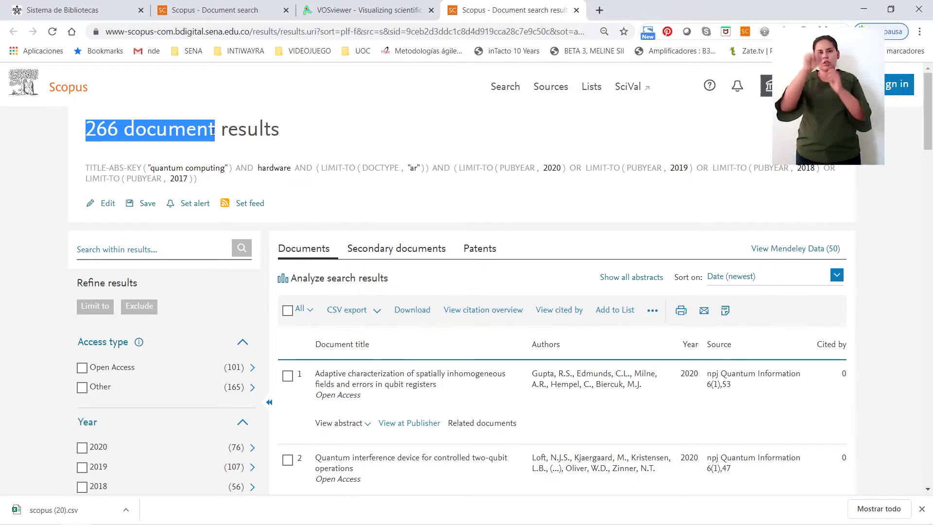
pyautogui.click(213, 131)
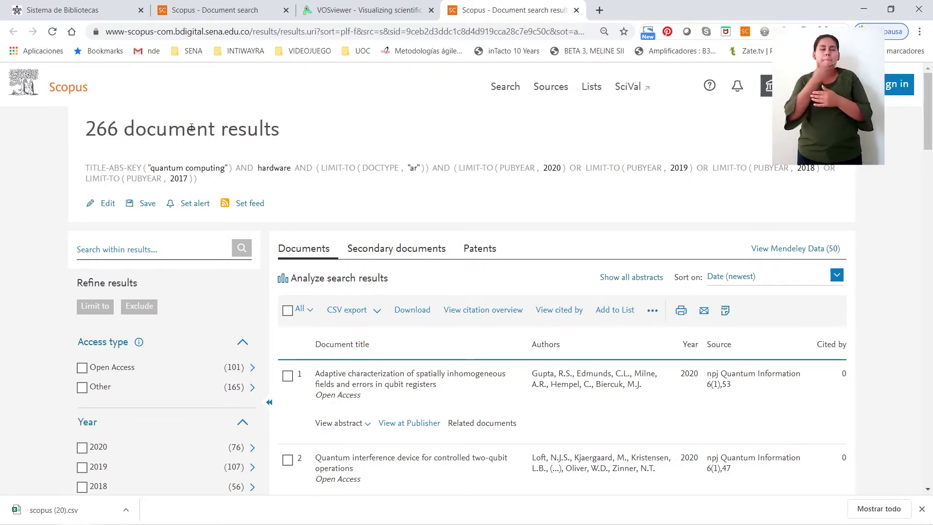
pyautogui.moveTo(213, 130); pyautogui.dragTo(90, 128)
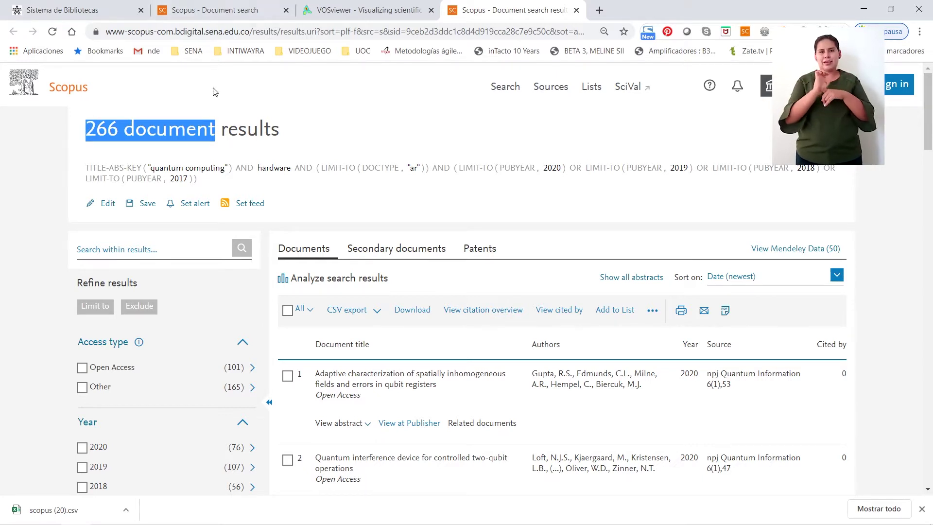
pyautogui.click(217, 131)
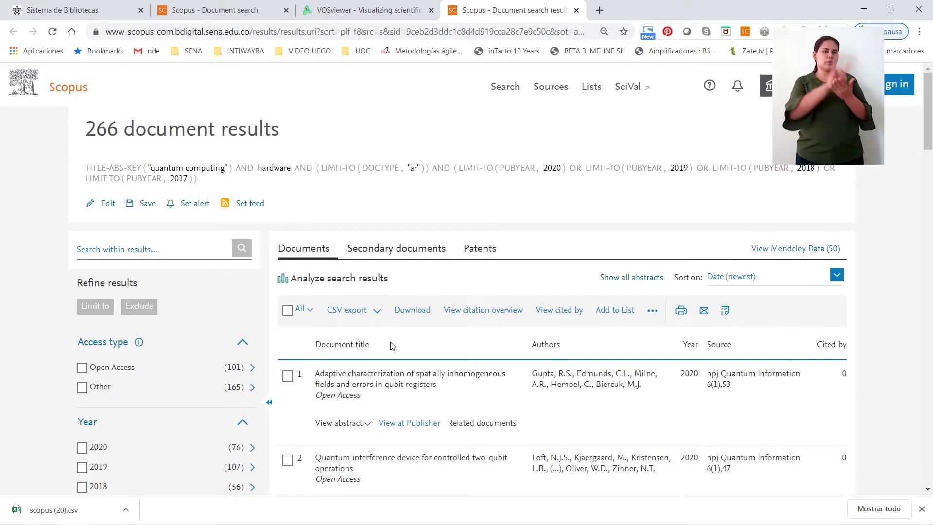
pyautogui.scroll(-2, 410, 371)
pyautogui.scroll(-3, 411, 372)
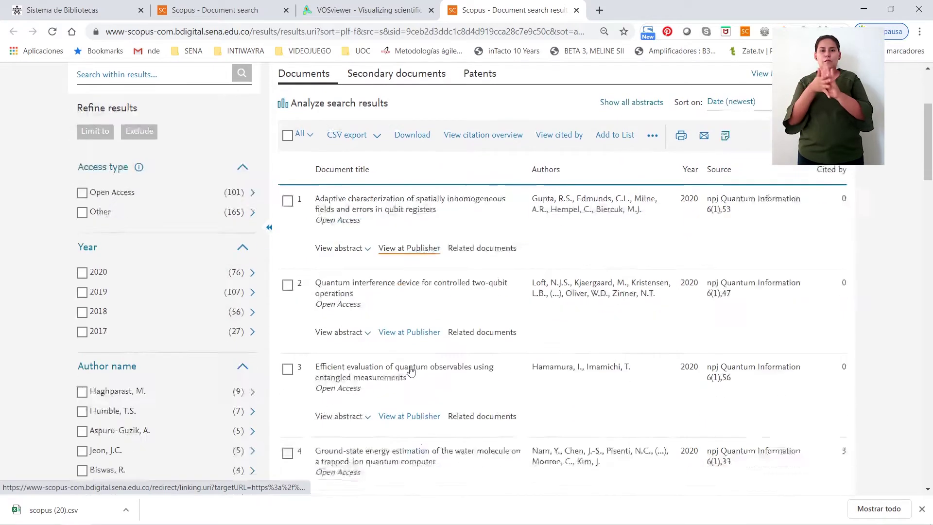
pyautogui.scroll(2, 412, 372)
pyautogui.scroll(1, 411, 371)
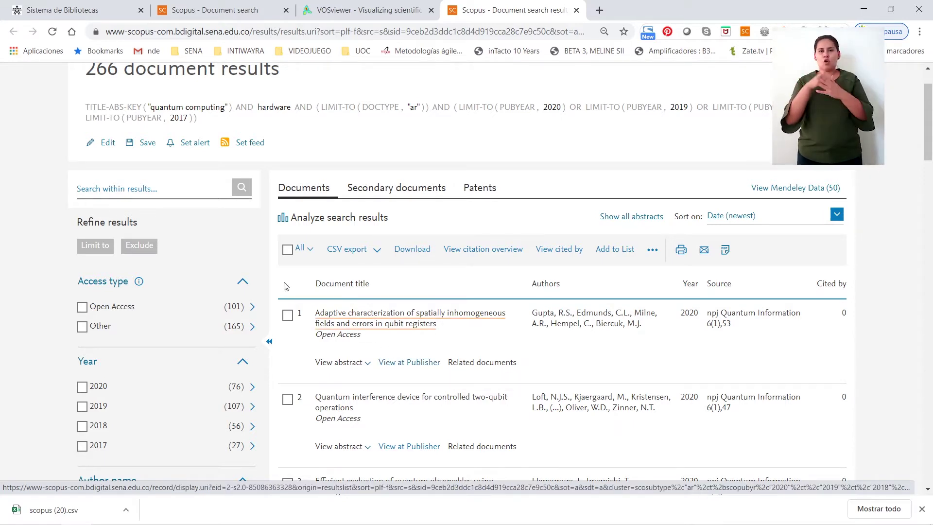
# - Select all documents in the search results and check the selection down the list
pyautogui.click(288, 251)
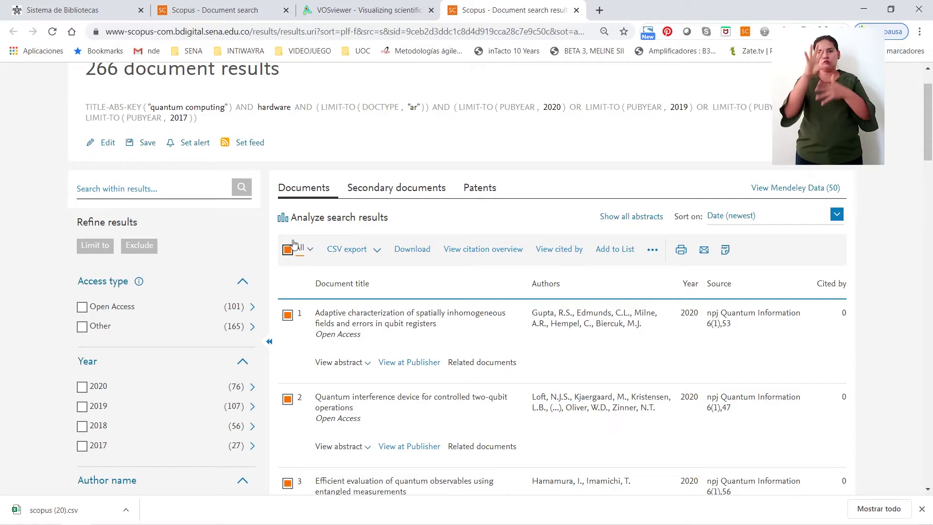
pyautogui.scroll(-10, 294, 247)
pyautogui.scroll(-10, 294, 256)
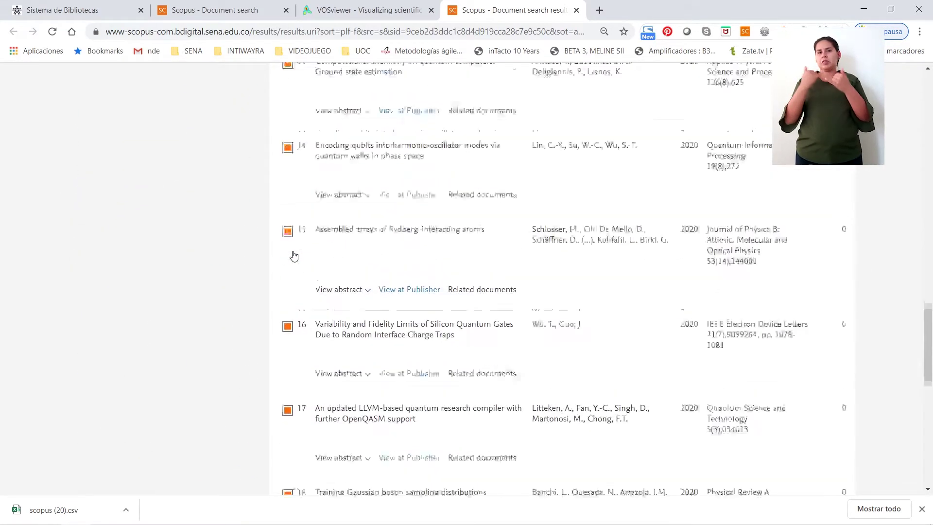
pyautogui.scroll(20, 293, 256)
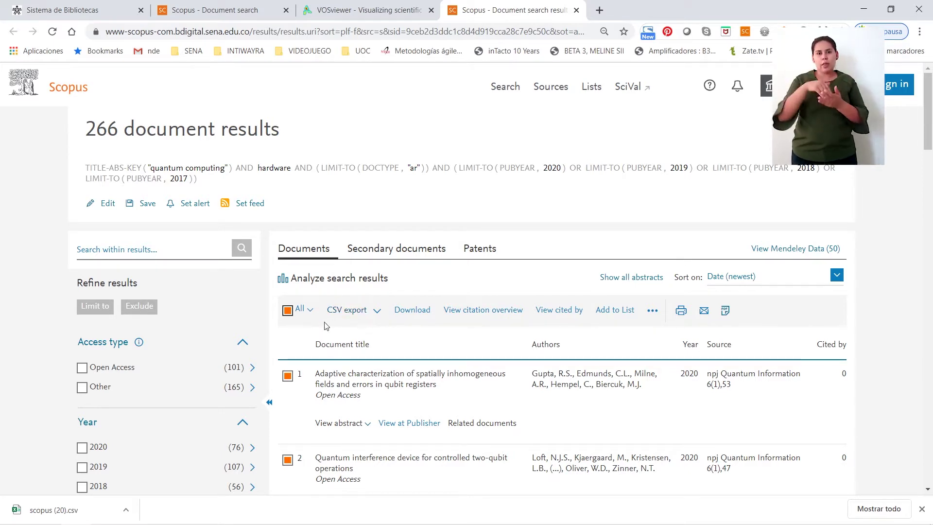
# - Export the selected documents as CSV with all citation, bibliographical, abstract and keyword, funding and other information, including references
pyautogui.click(378, 313)
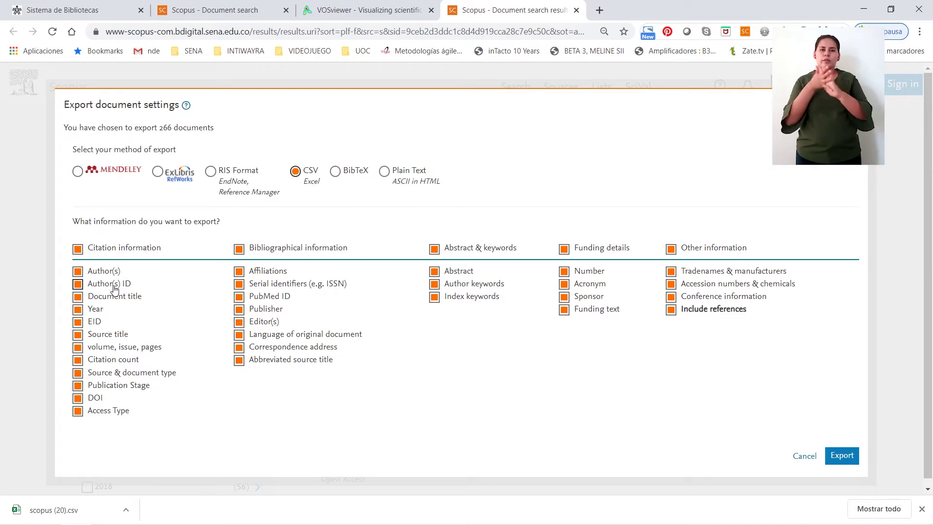
pyautogui.click(77, 250)
pyautogui.click(77, 250)
pyautogui.click(240, 250)
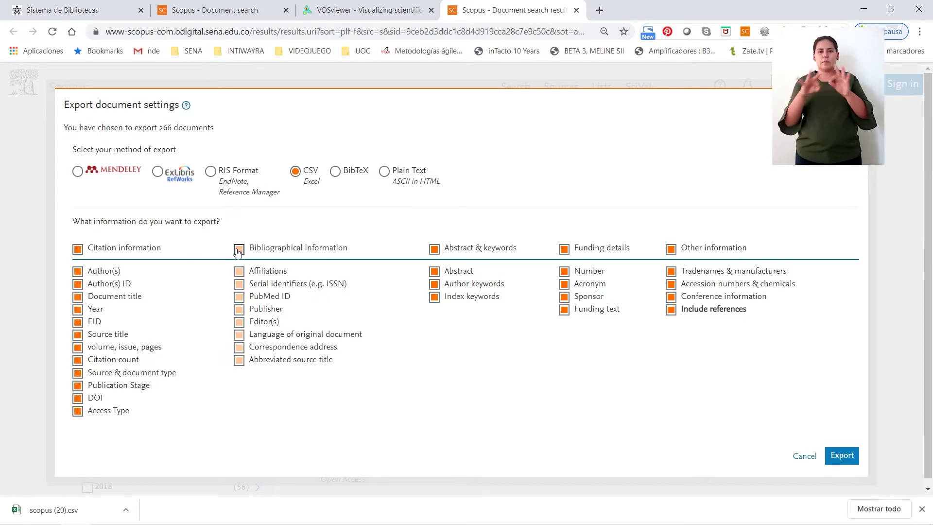
pyautogui.click(239, 250)
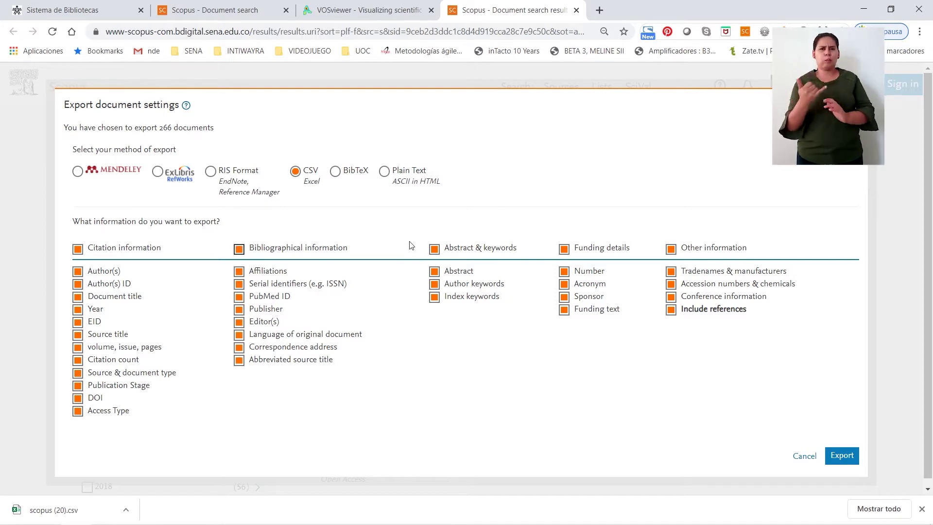
pyautogui.click(434, 249)
pyautogui.click(435, 250)
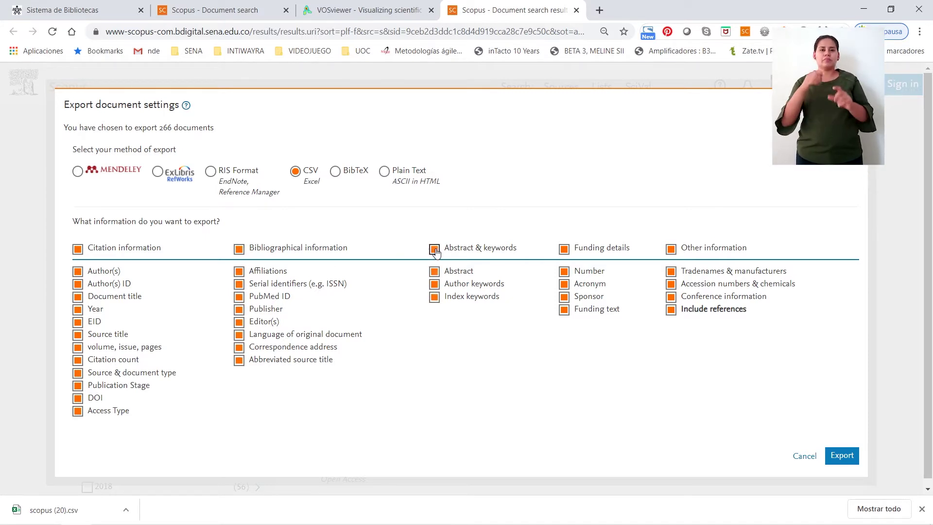
pyautogui.click(566, 250)
pyautogui.click(565, 250)
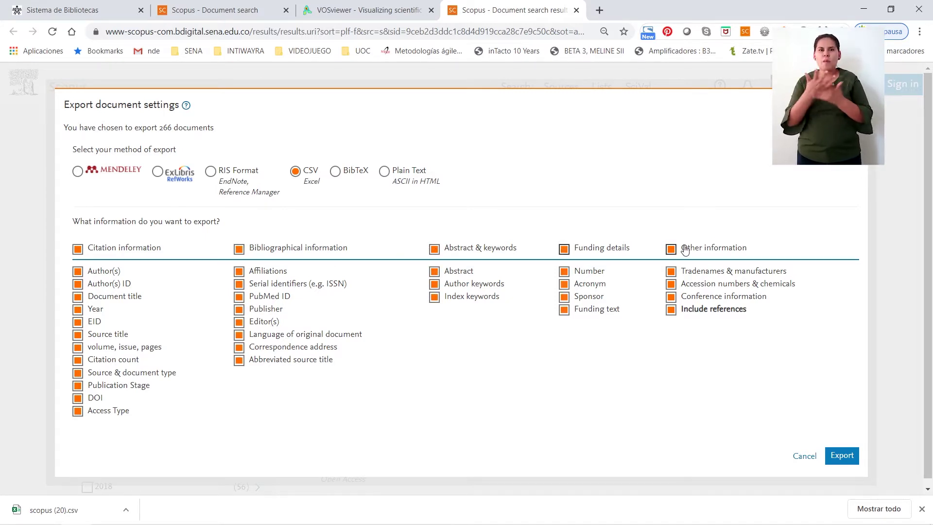
pyautogui.click(672, 250)
pyautogui.click(672, 249)
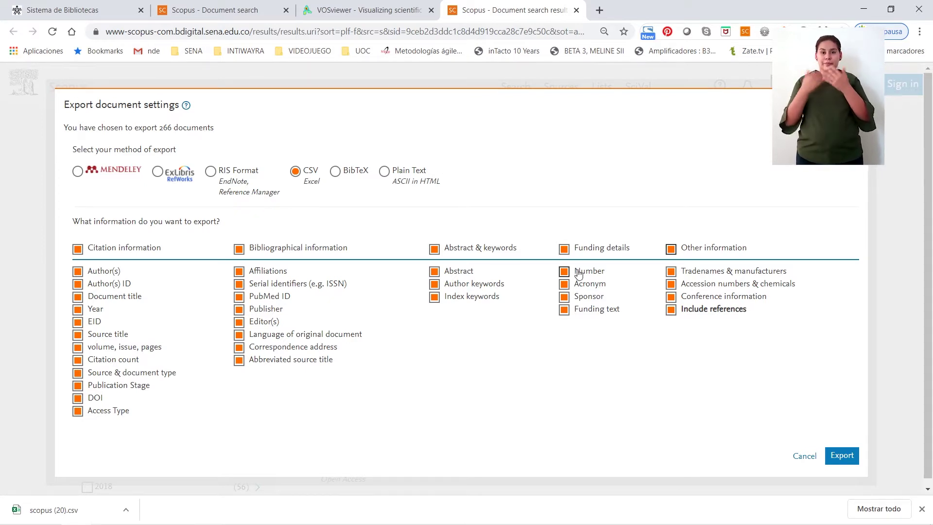
pyautogui.click(833, 460)
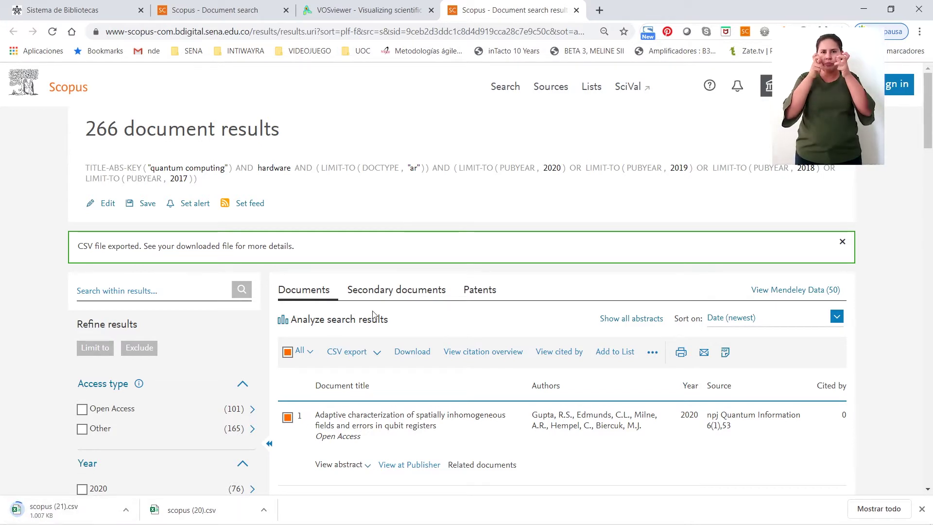
# - Switch to the VOSviewer website and open its download page
pyautogui.click(367, 8)
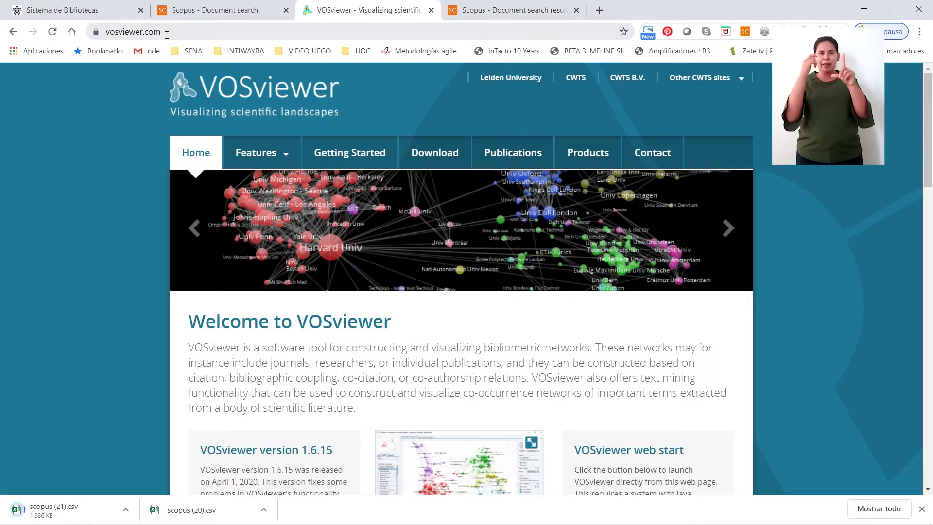
pyautogui.moveTo(166, 32); pyautogui.dragTo(107, 32)
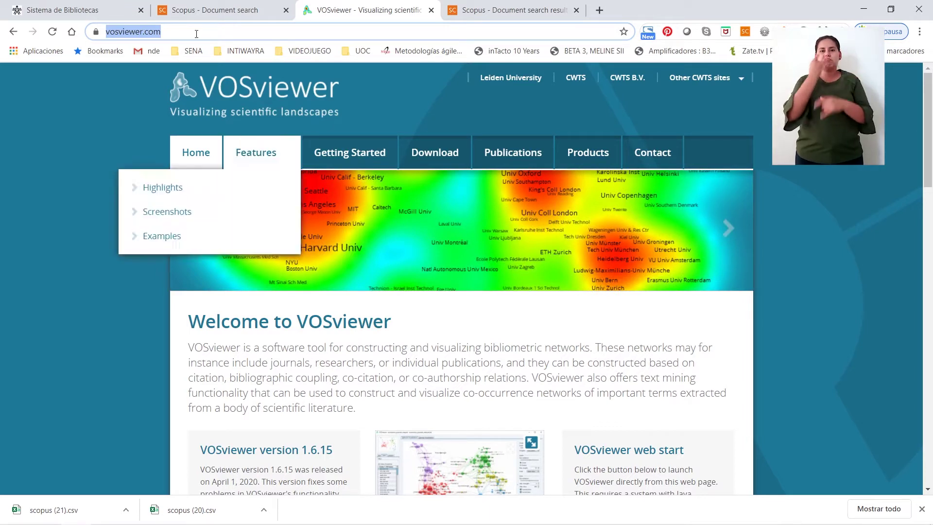
pyautogui.click(168, 31)
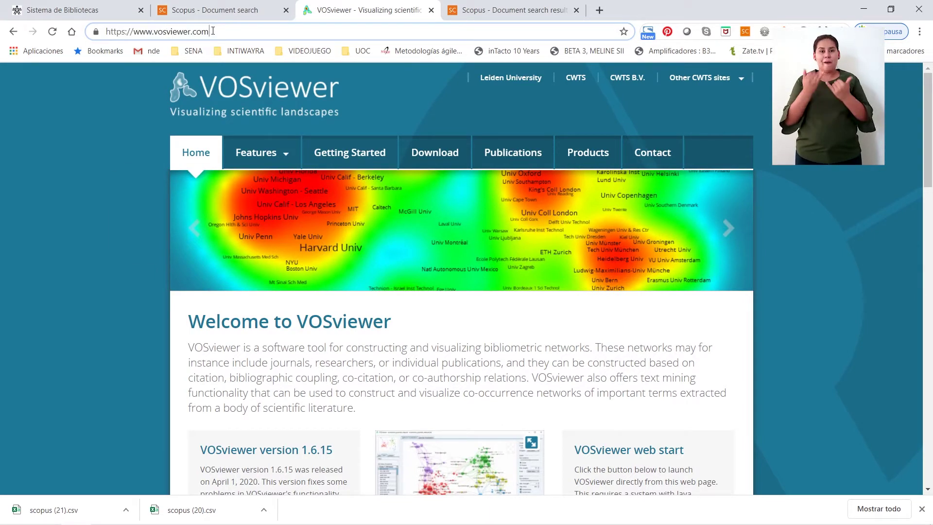
pyautogui.click(438, 155)
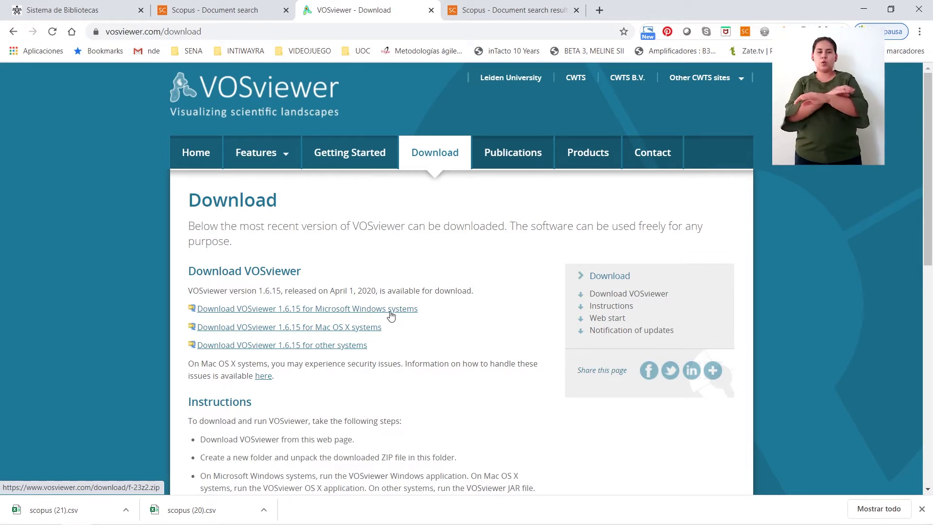
# - Switch to File Explorer and launch VOSviewer.exe from the VOSviewer_1.6.15_exe folder
pyautogui.moveTo(43, 519)
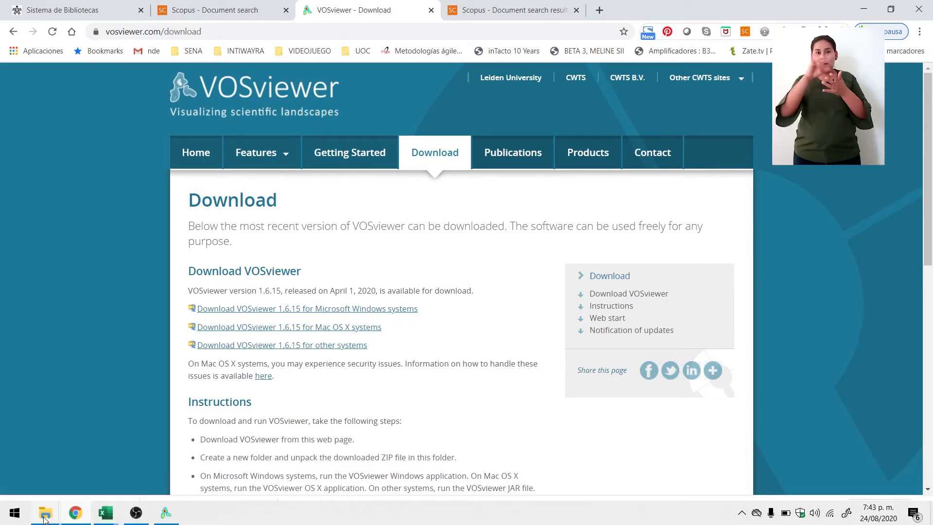
pyautogui.click(70, 473)
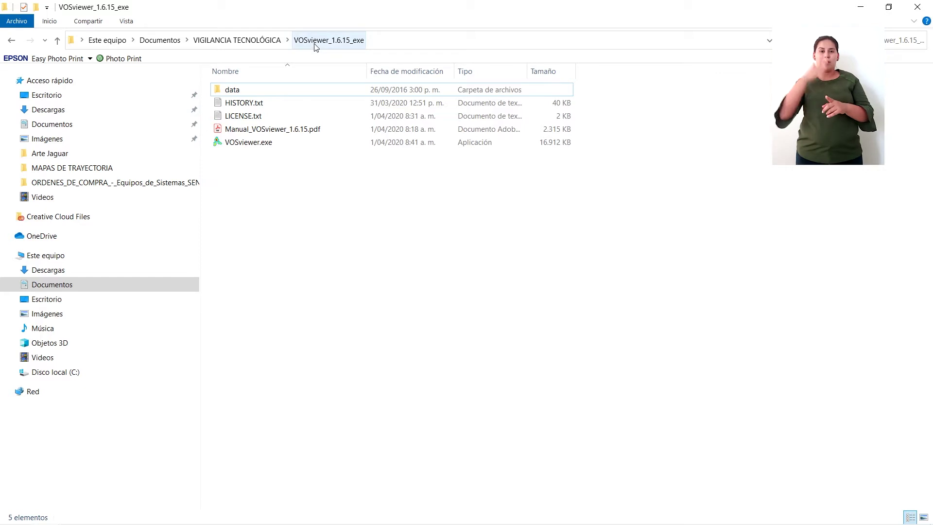
pyautogui.click(266, 148)
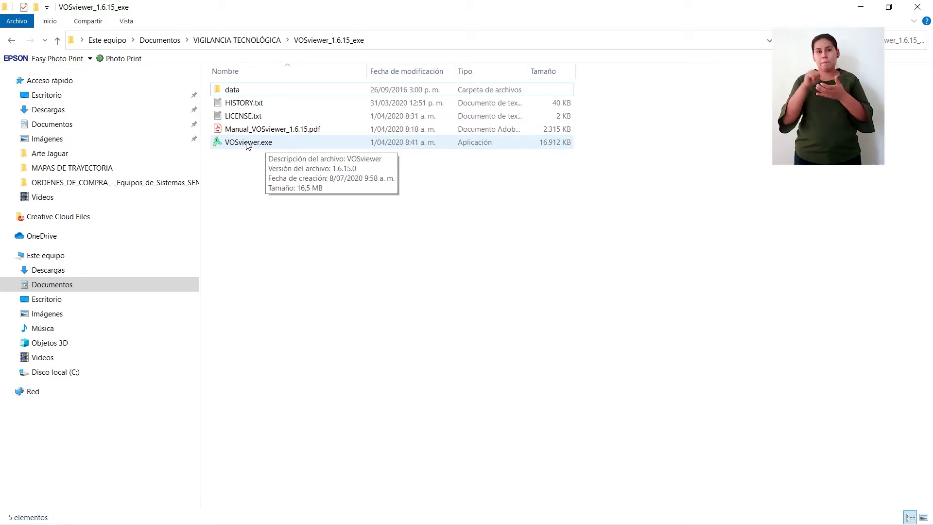
pyautogui.doubleClick(248, 143)
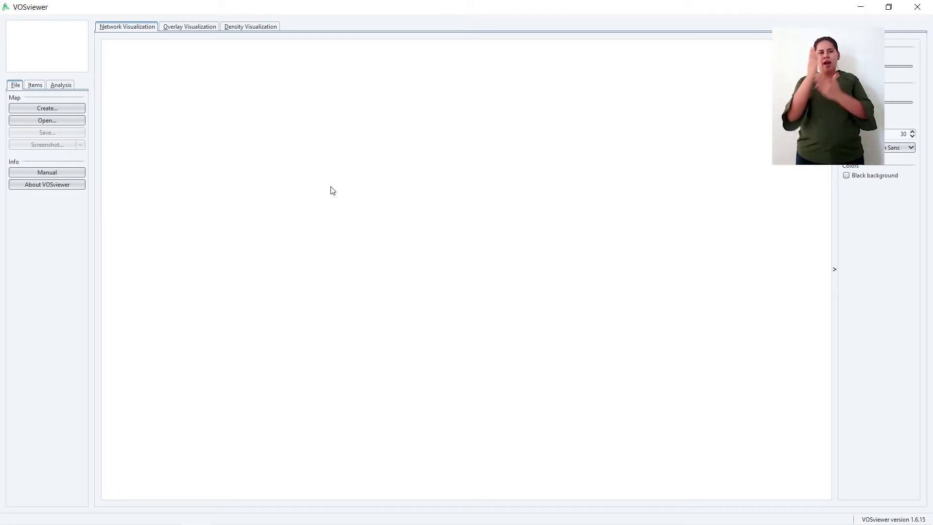
# - Start a new map based on bibliographic data, with bibliographic database files as the data source
pyautogui.click(51, 109)
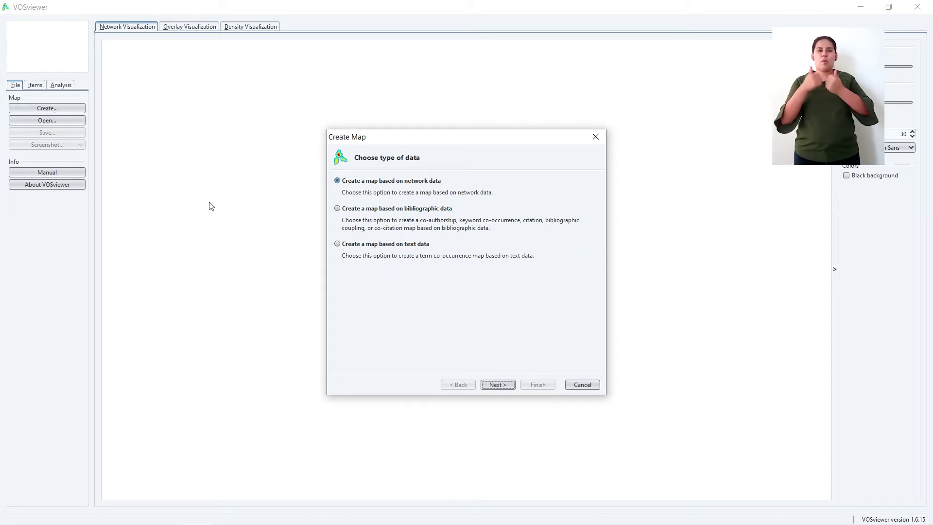
pyautogui.click(337, 209)
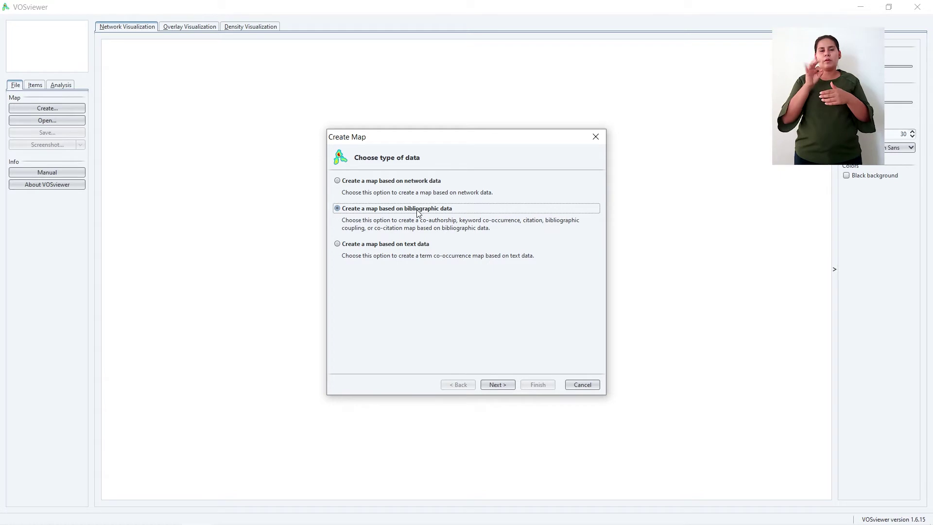
pyautogui.click(495, 384)
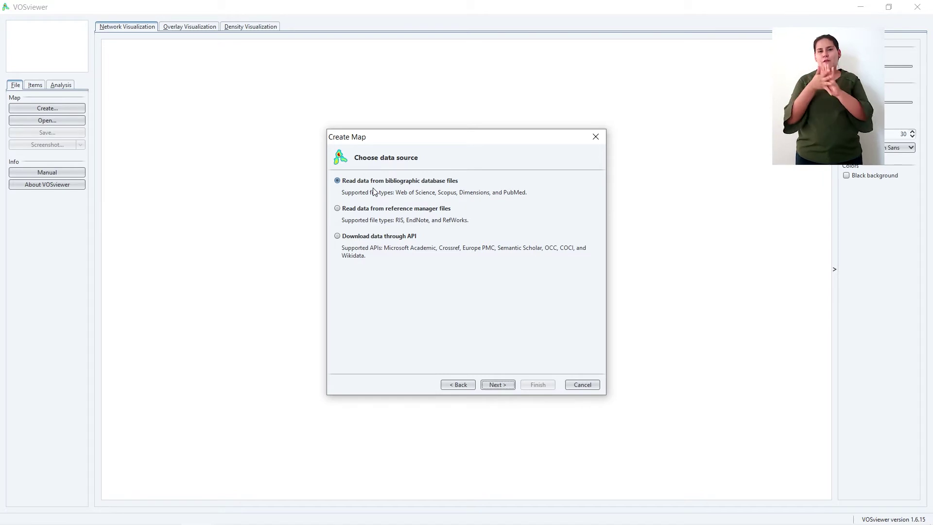
pyautogui.click(337, 183)
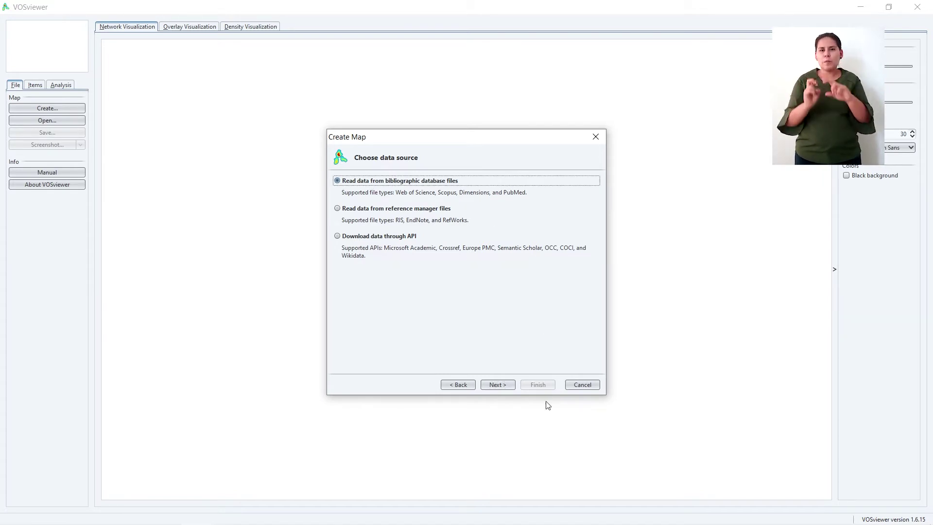
pyautogui.click(500, 385)
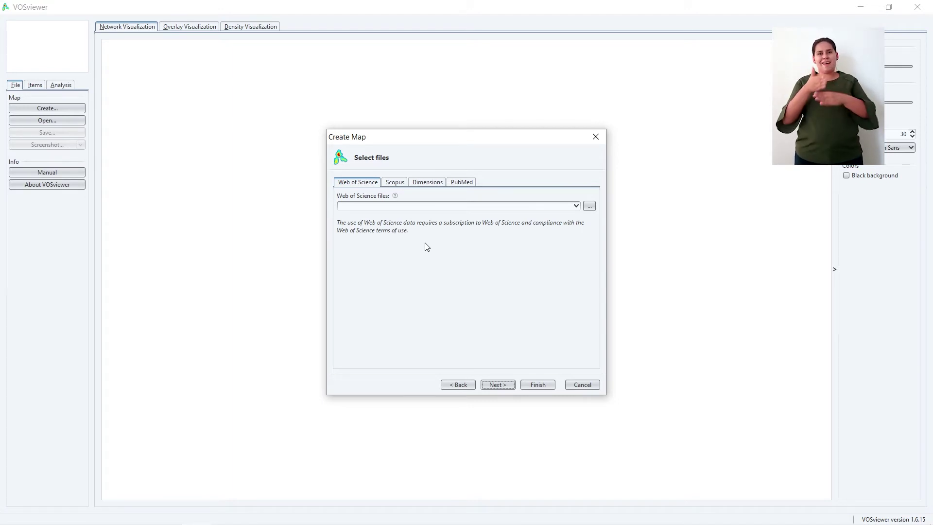
# - Load scopus (21).csv from the Descargas folder as the Scopus file for the map
pyautogui.click(396, 182)
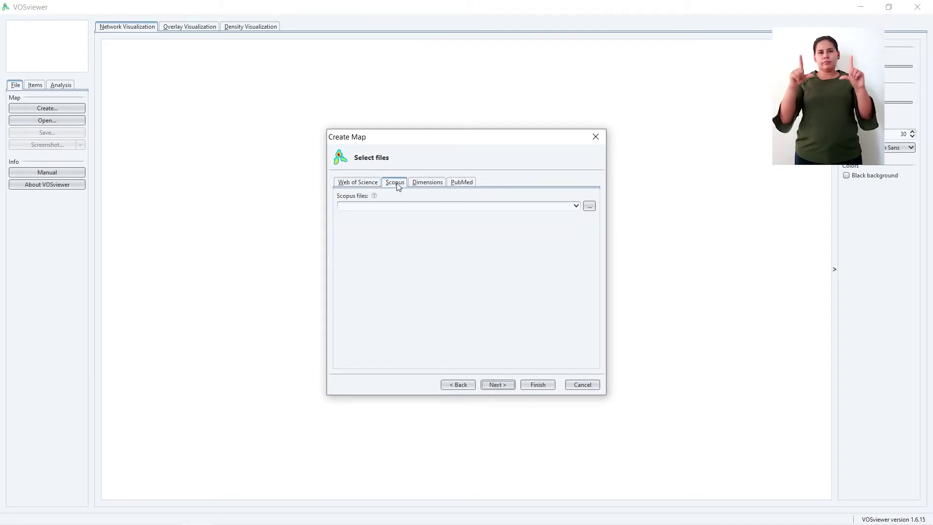
pyautogui.click(589, 207)
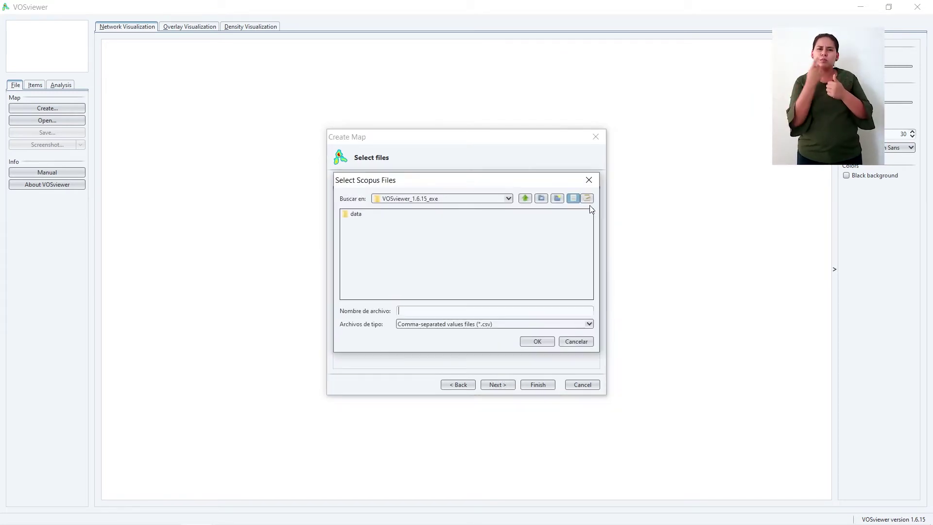
pyautogui.click(508, 199)
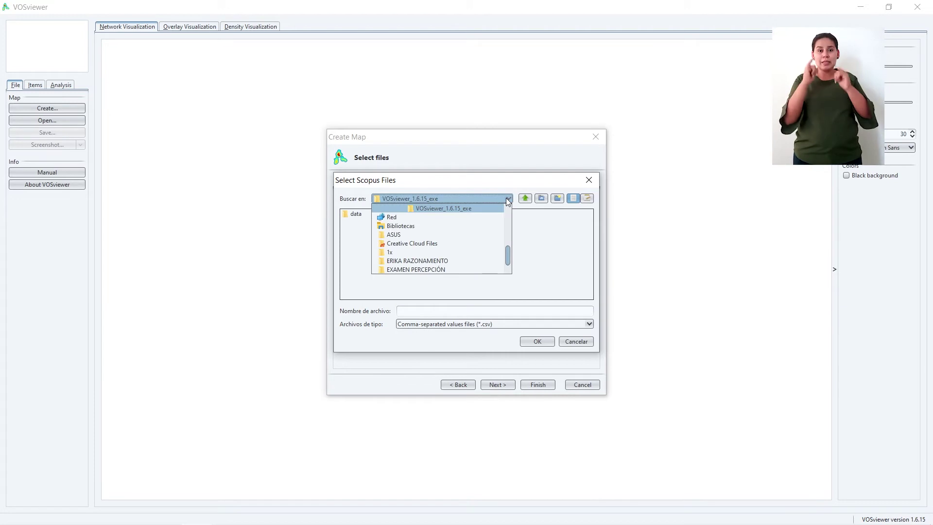
pyautogui.moveTo(506, 252); pyautogui.dragTo(515, 220)
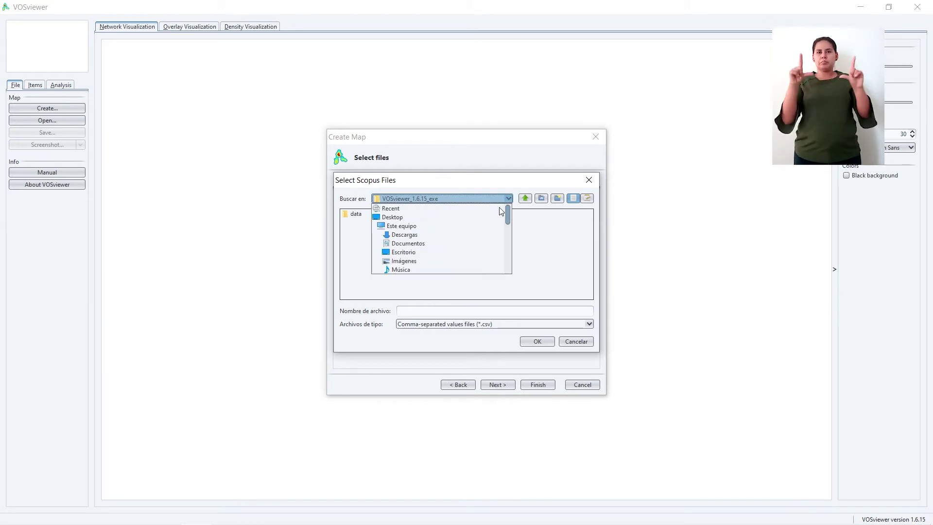
pyautogui.click(410, 237)
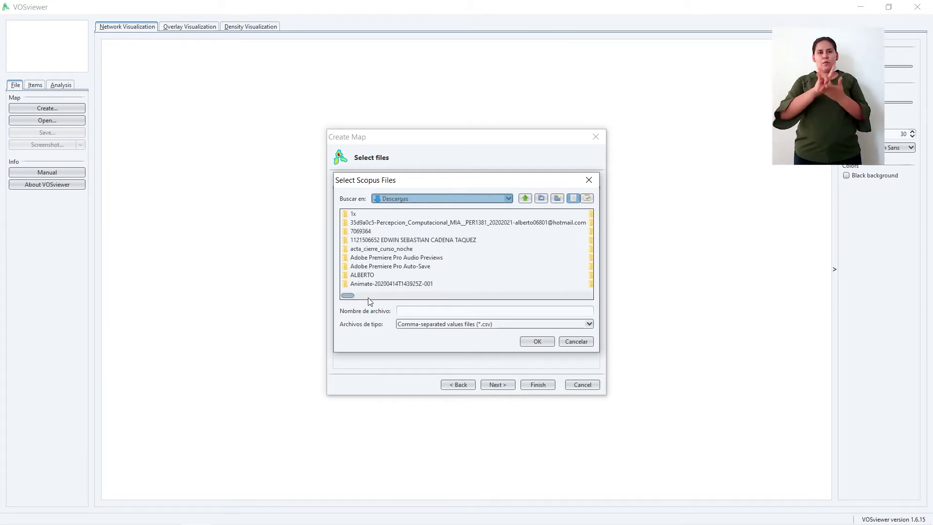
pyautogui.moveTo(349, 296); pyautogui.dragTo(592, 301)
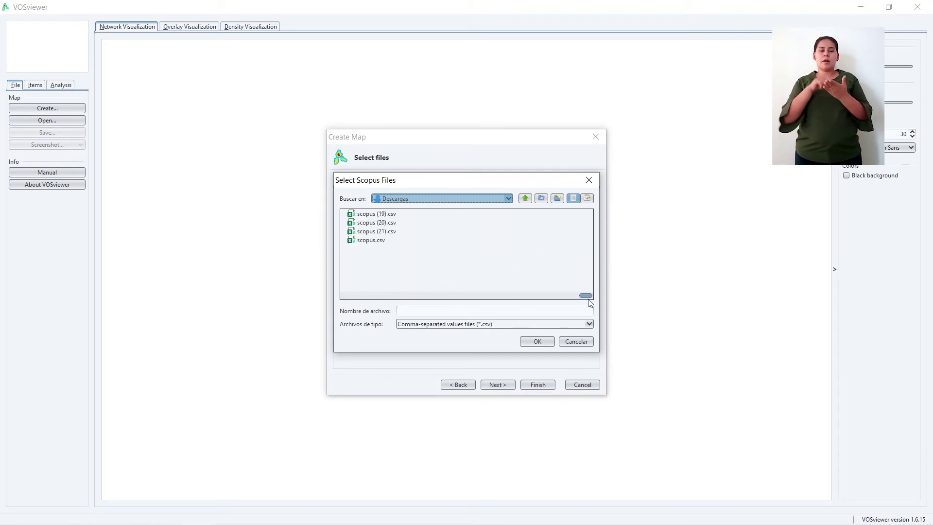
pyautogui.click(381, 232)
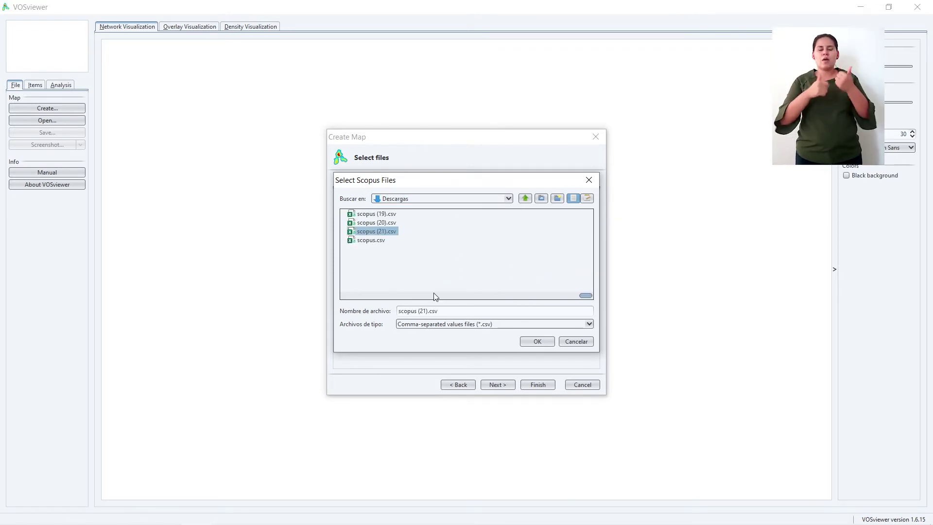
pyautogui.click(538, 341)
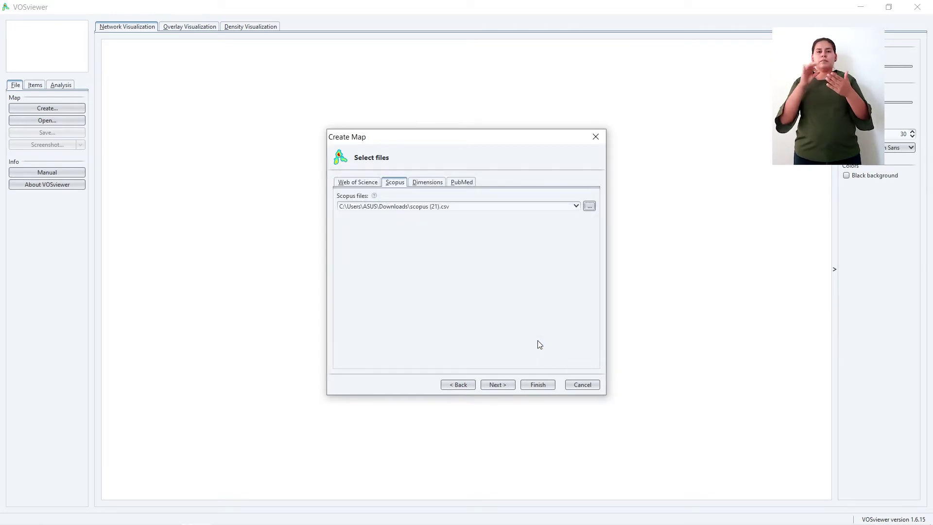
# - Choose Co-occurrence as the type of analysis, with all keywords as the unit and full counting
pyautogui.click(497, 385)
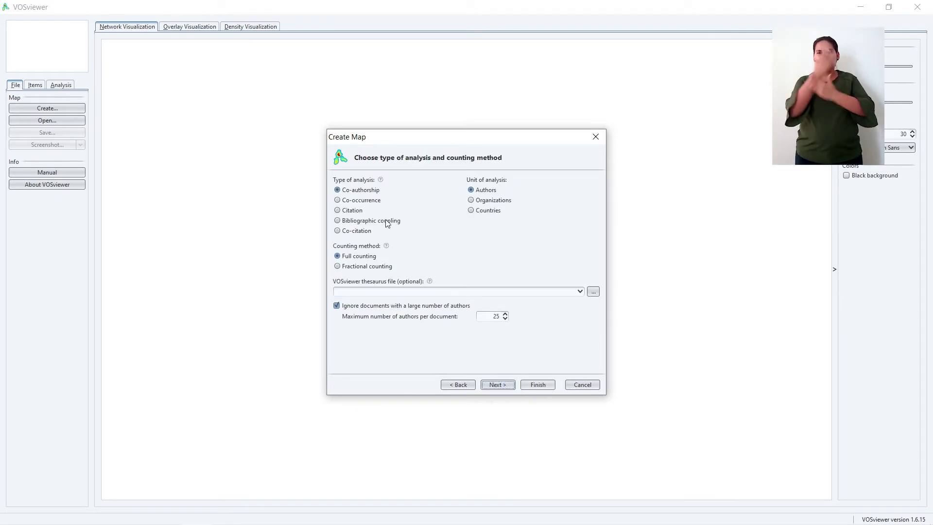
pyautogui.click(337, 201)
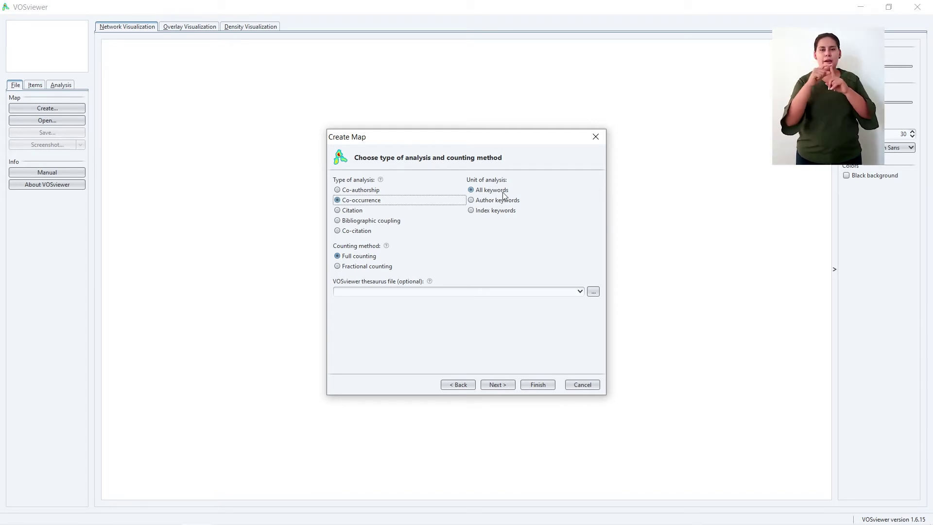
pyautogui.click(499, 384)
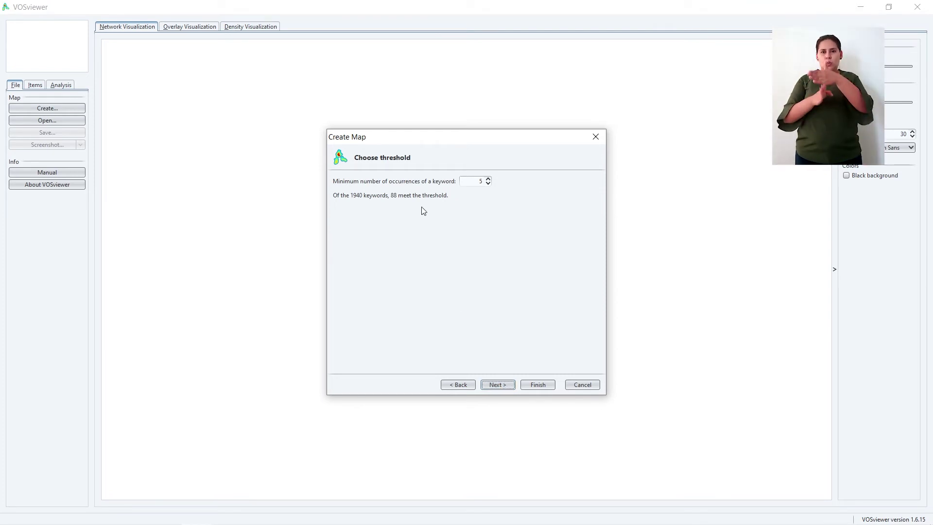
# - Try minimum keyword occurrences of 4 and 3, and return the threshold to 5
pyautogui.click(483, 181)
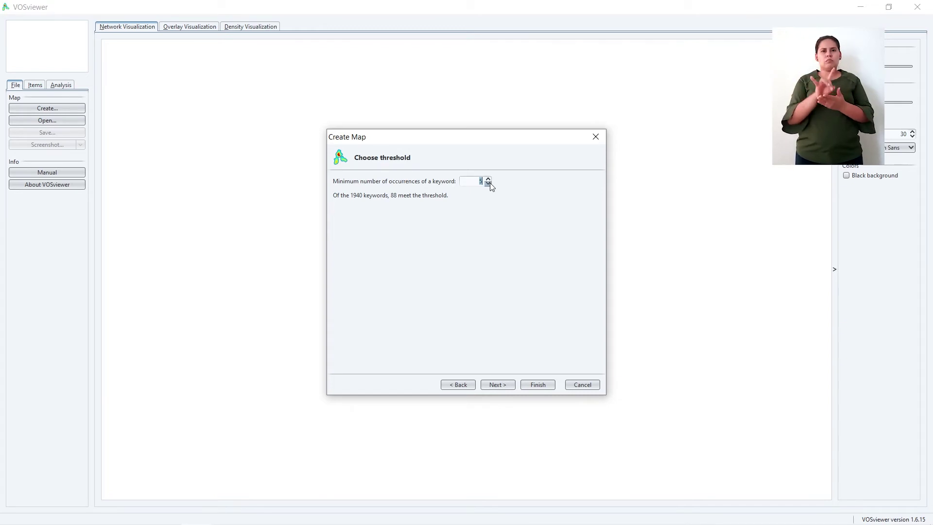
pyautogui.click(488, 184)
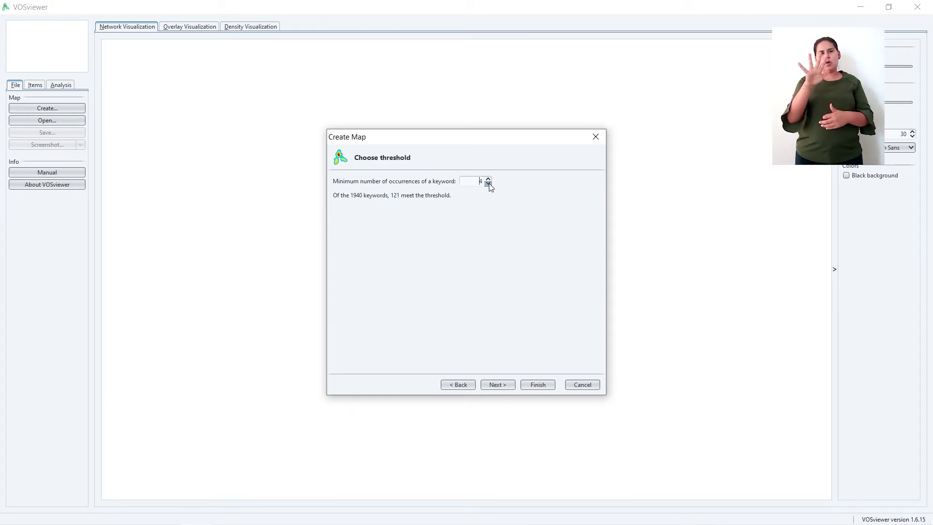
pyautogui.click(488, 183)
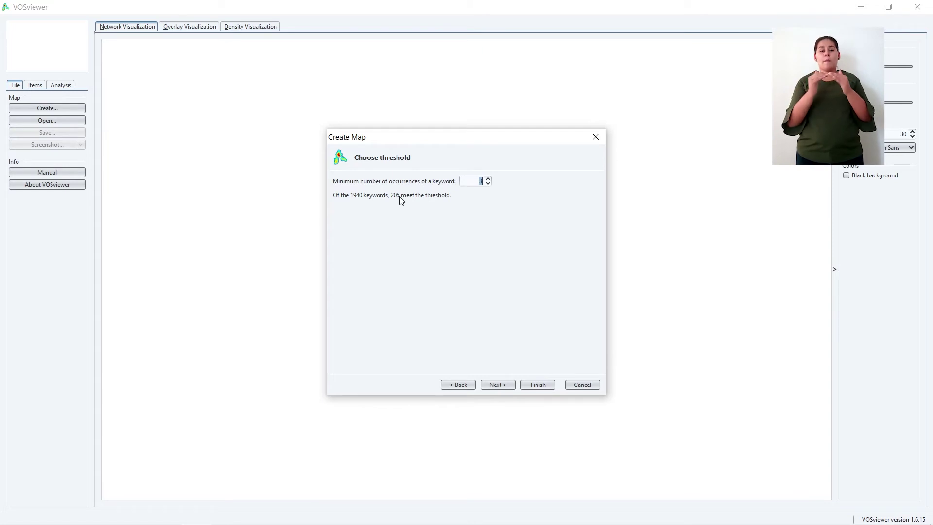
pyautogui.click(488, 179)
pyautogui.click(488, 178)
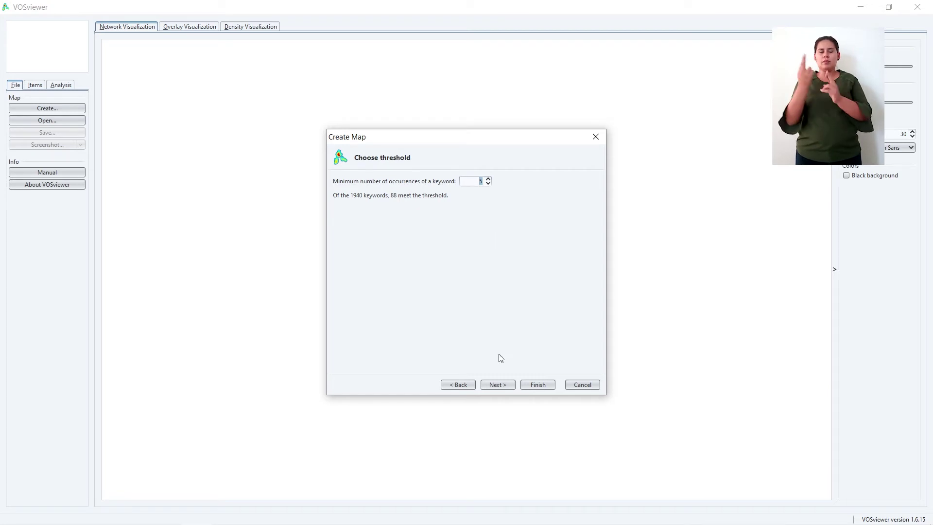
# - Accept the threshold of 5 occurrences and the selection of 88 keywords, and review the keyword list
pyautogui.click(495, 385)
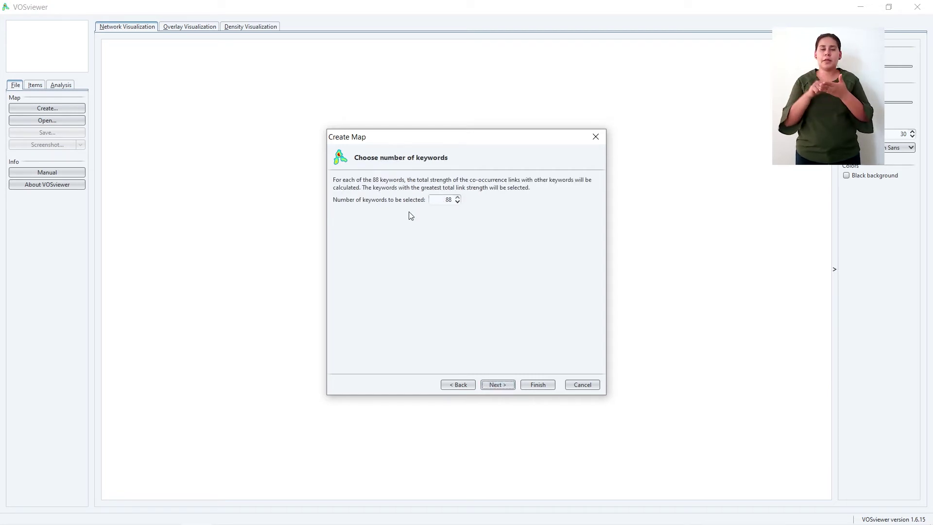
pyautogui.click(489, 383)
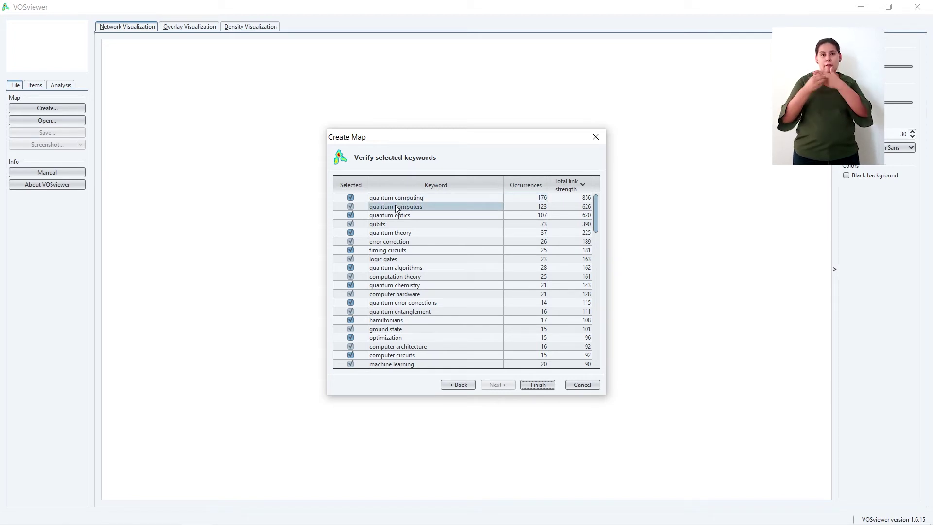
pyautogui.scroll(-1, 395, 232)
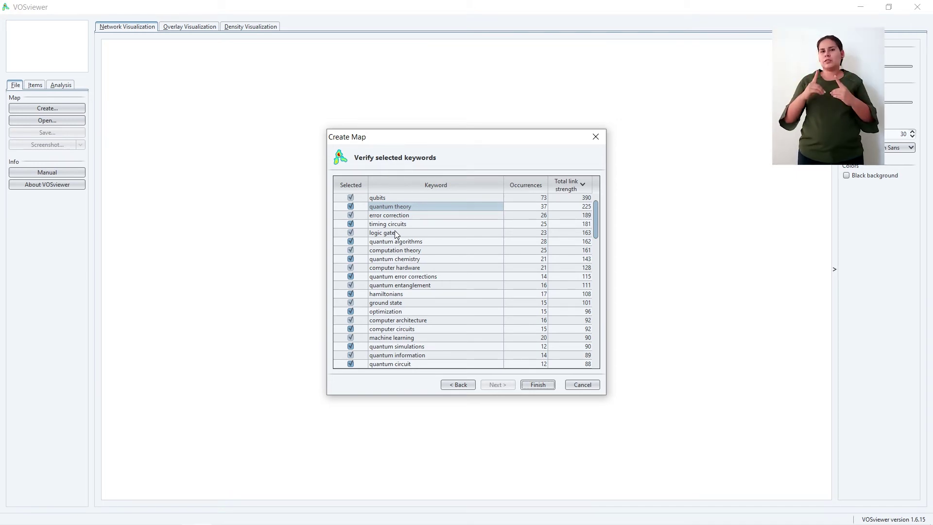
pyautogui.rightClick(459, 243)
pyautogui.scroll(-2, 395, 211)
pyautogui.scroll(-12, 395, 206)
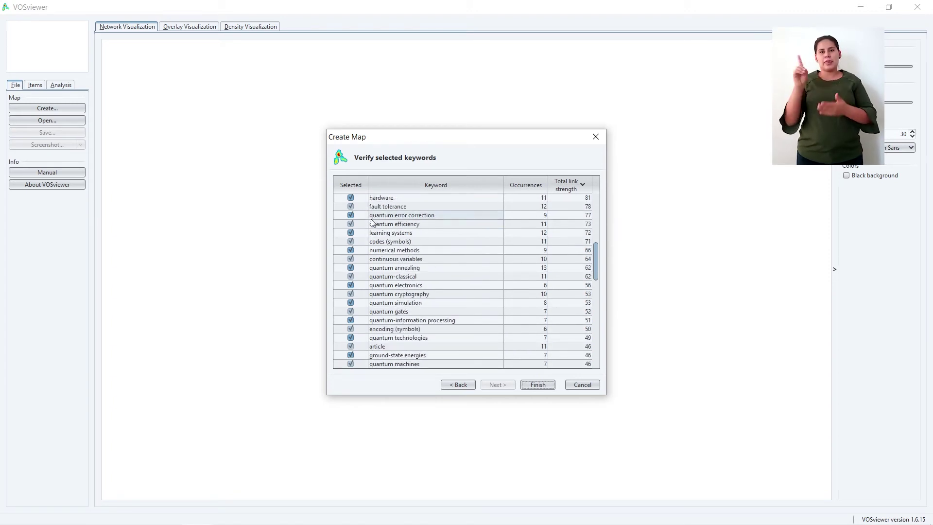
pyautogui.scroll(11, 404, 277)
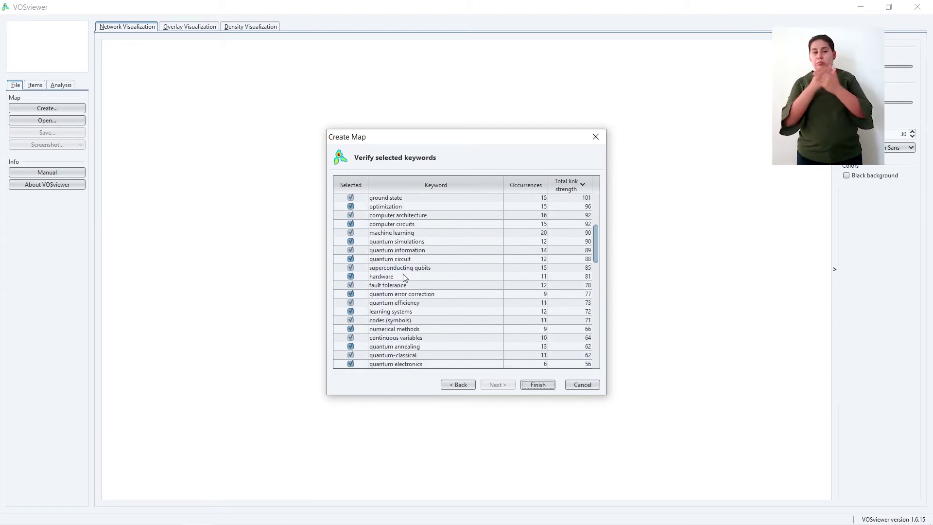
# - Start exporting the selected keywords to a file
pyautogui.rightClick(471, 229)
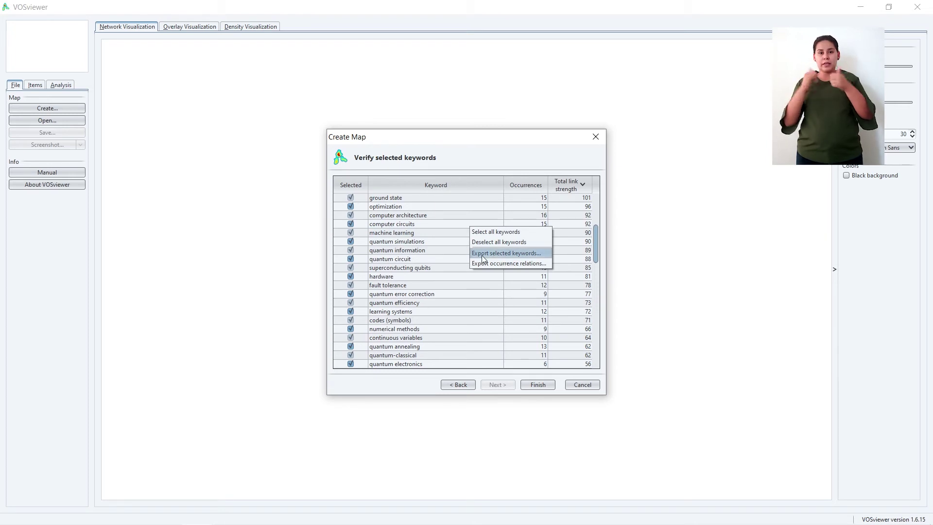
pyautogui.click(527, 253)
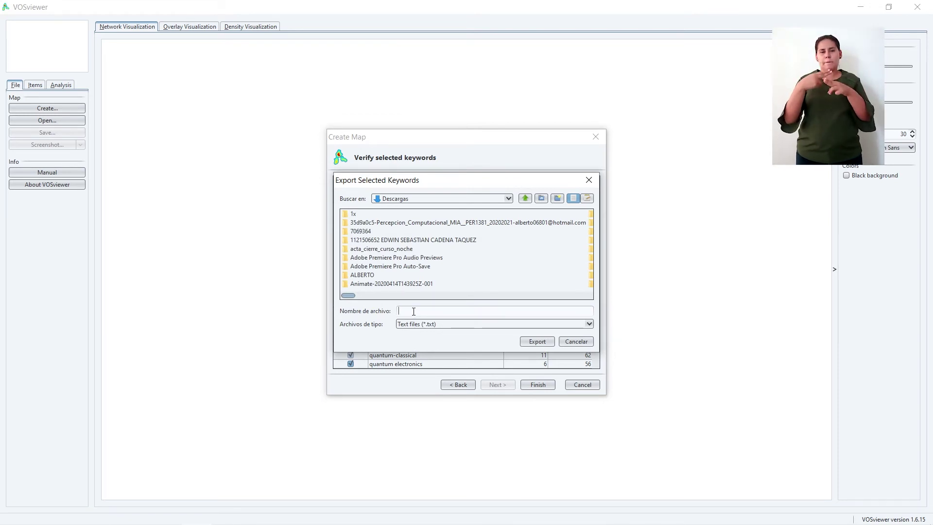
pyautogui.write('Palb')
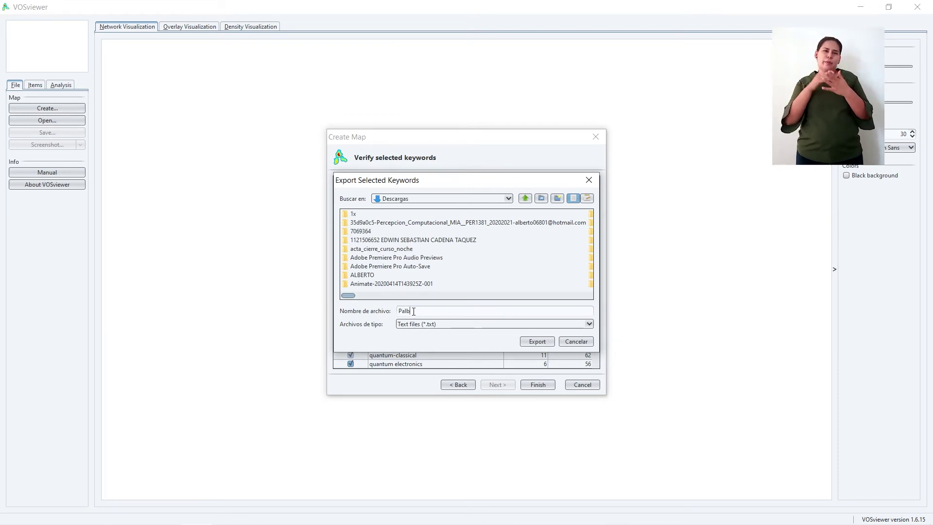
pyautogui.write('ras')
pyautogui.press('BackSpace')
pyautogui.press('BackSpace')
pyautogui.press('BackSpace')
pyautogui.press('BackSpace')
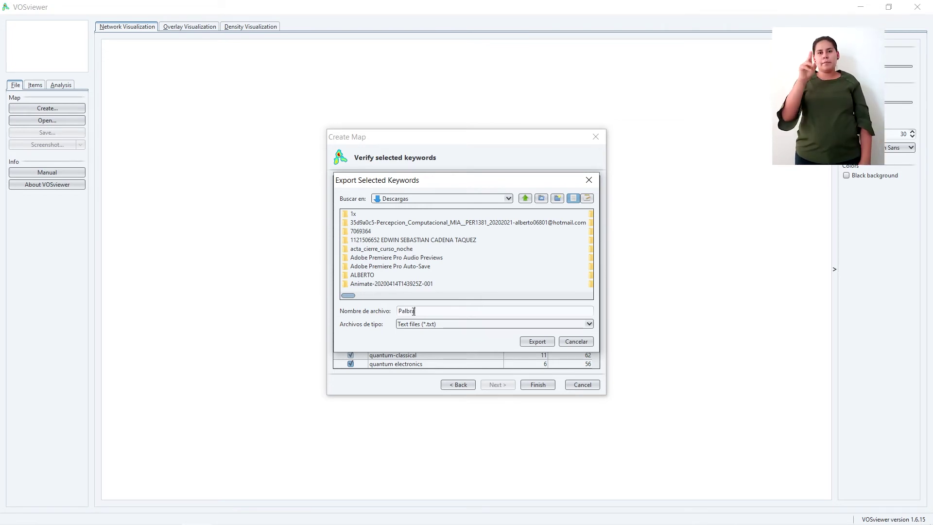
pyautogui.write('abras')
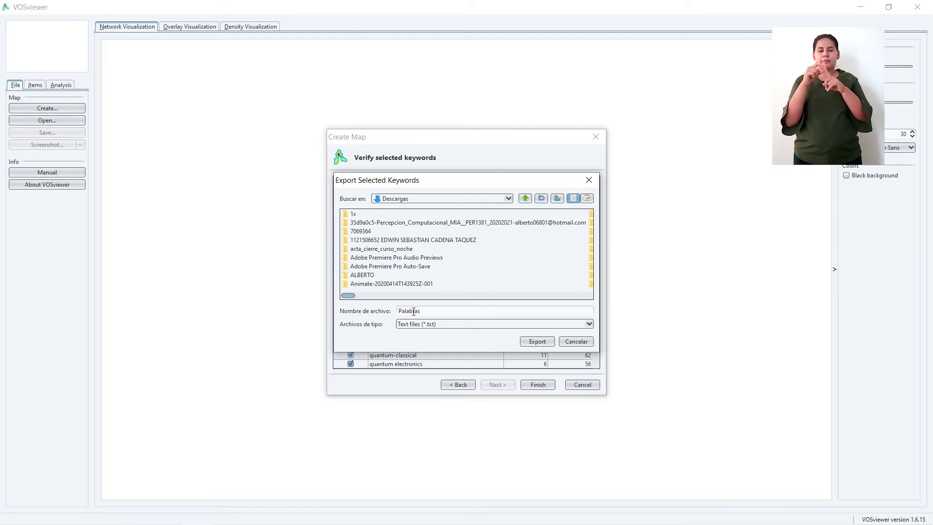
pyautogui.press('BackSpace')
pyautogui.press('BackSpace')
pyautogui.press('BackSpace')
pyautogui.press('BackSpace')
pyautogui.press('BackSpace')
pyautogui.press('BackSpace')
pyautogui.press('BackSpace')
pyautogui.press('BackSpace')
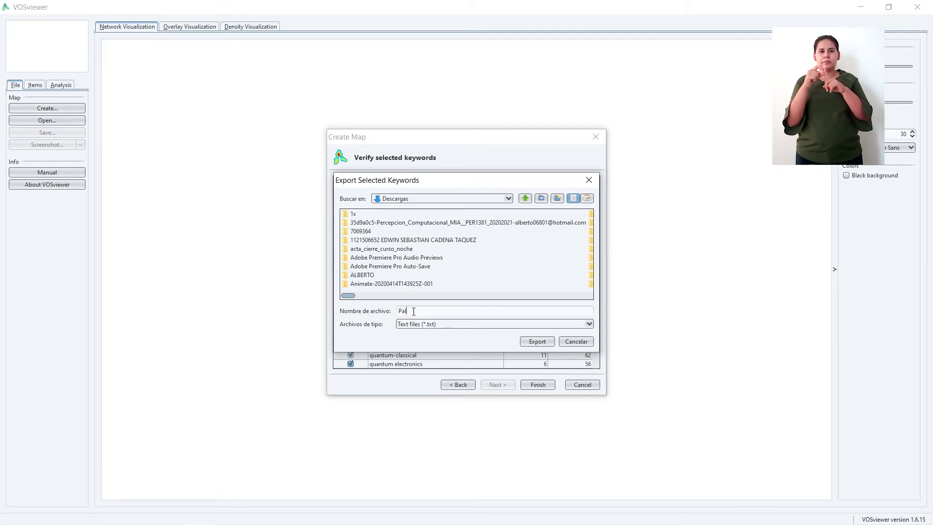
# - Export the selected keywords to Descargas as a comma-separated values file named TerminosImportantes
pyautogui.write('Termin')
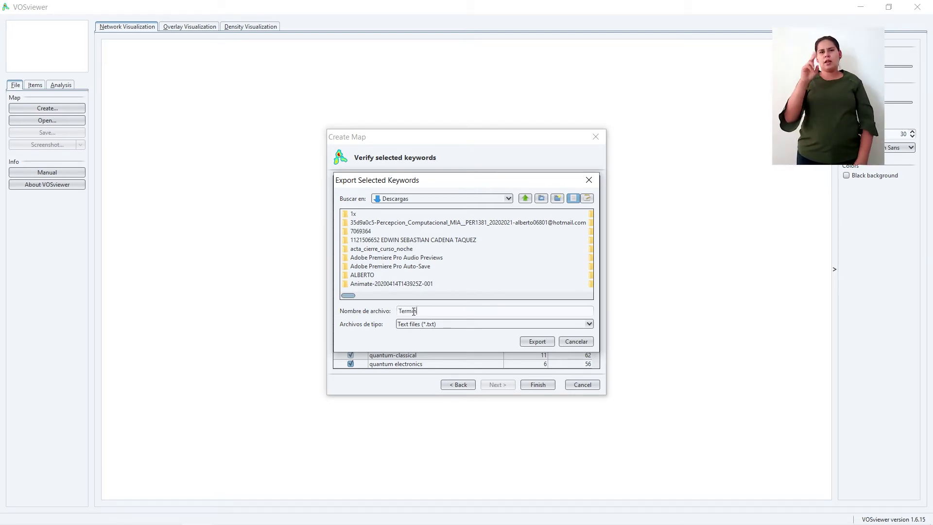
pyautogui.write('osImportan')
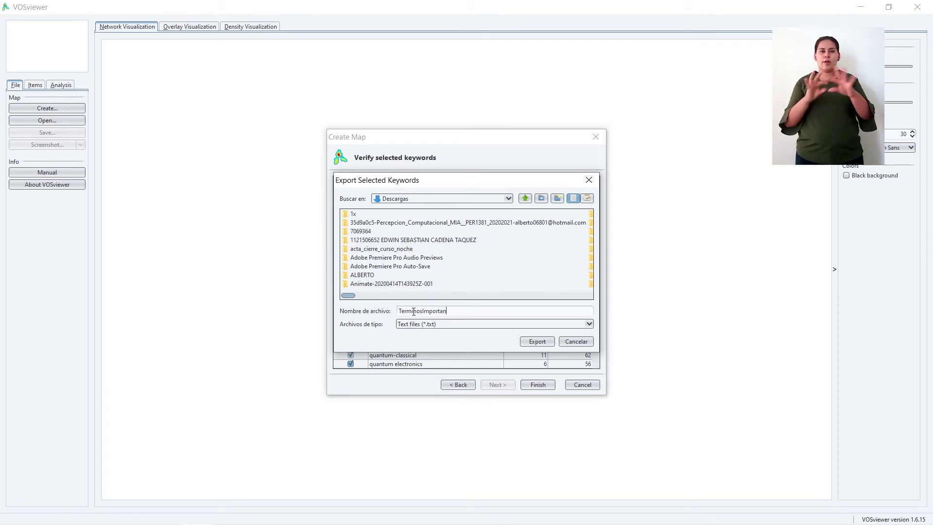
pyautogui.write('tes')
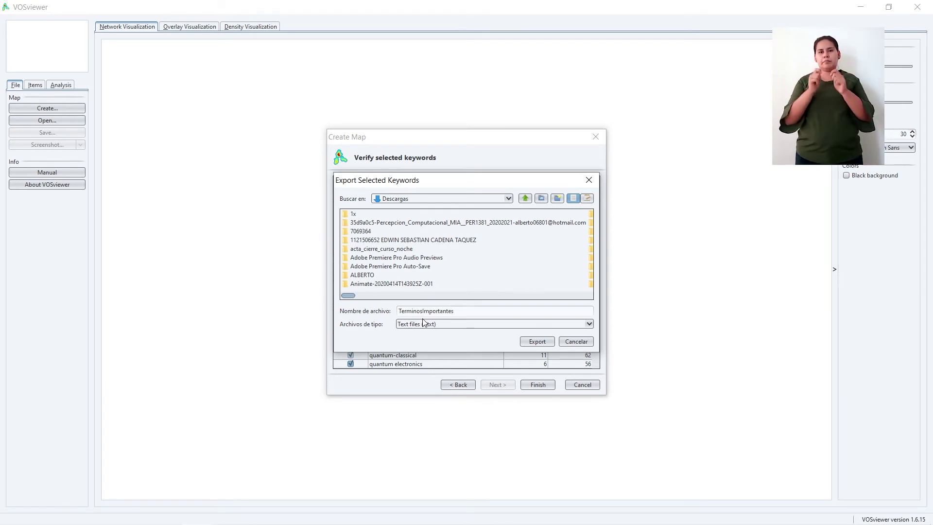
pyautogui.click(467, 325)
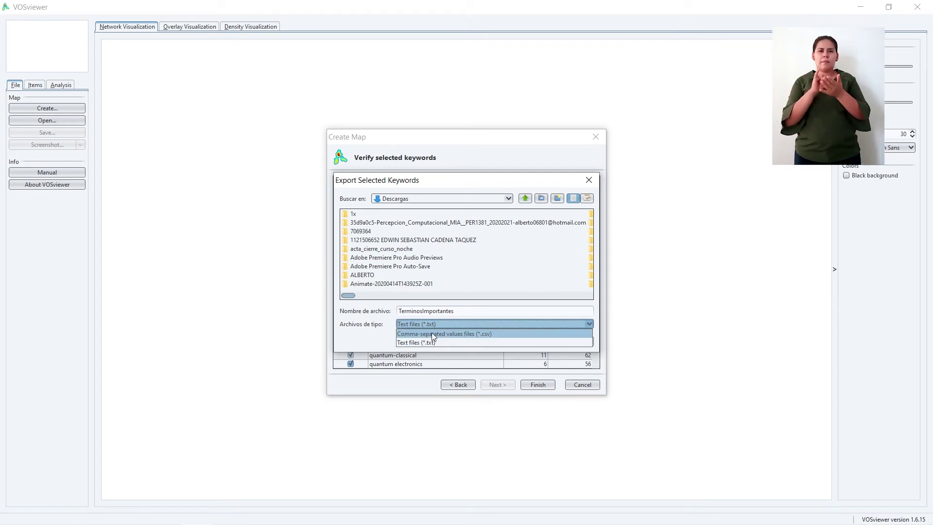
pyautogui.click(487, 333)
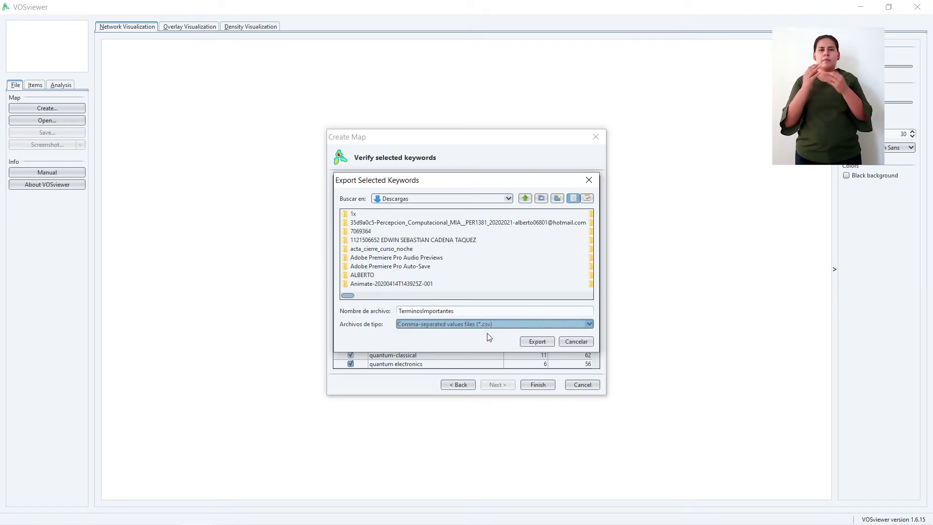
pyautogui.click(537, 342)
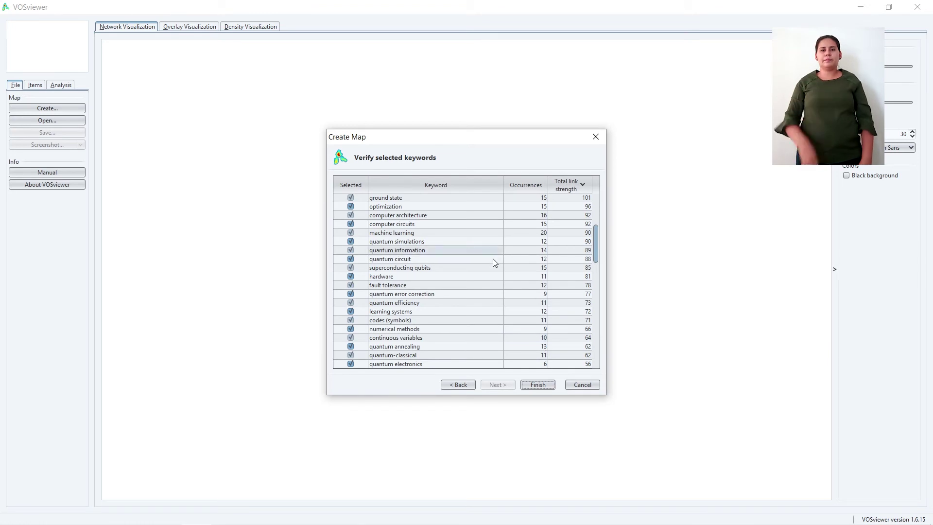
# - Finish the map setup to generate the keyword co-occurrence network
pyautogui.scroll(-1, 462, 243)
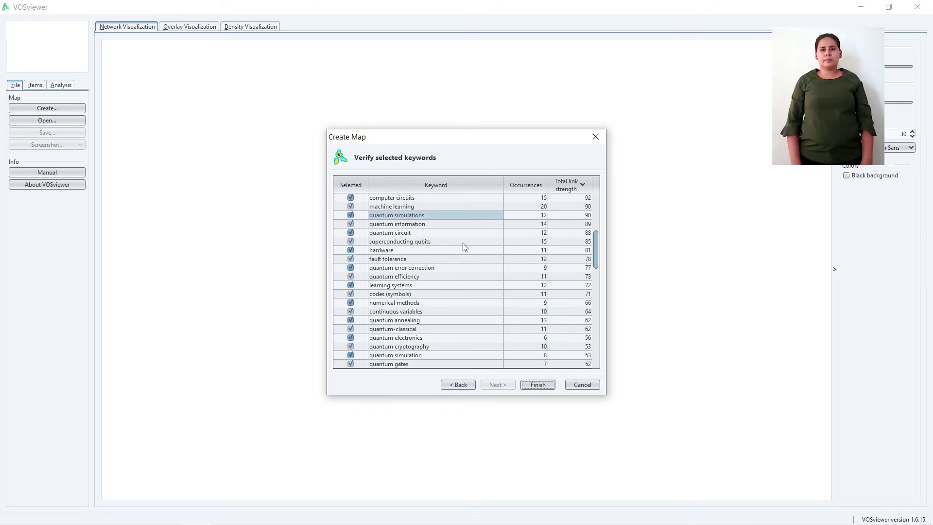
pyautogui.click(538, 385)
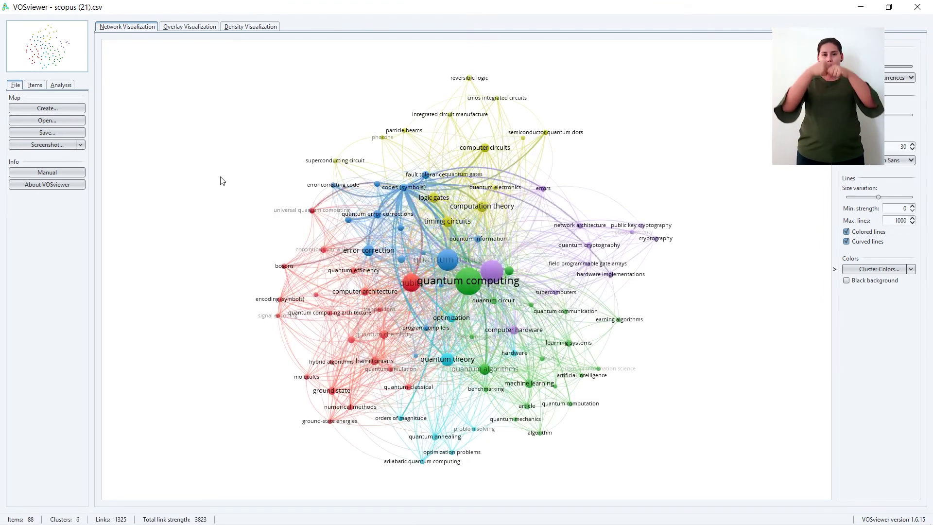
# - Look at the map-saving options and the file types offered for the VOSviewer map file, leaving without saving
pyautogui.click(73, 133)
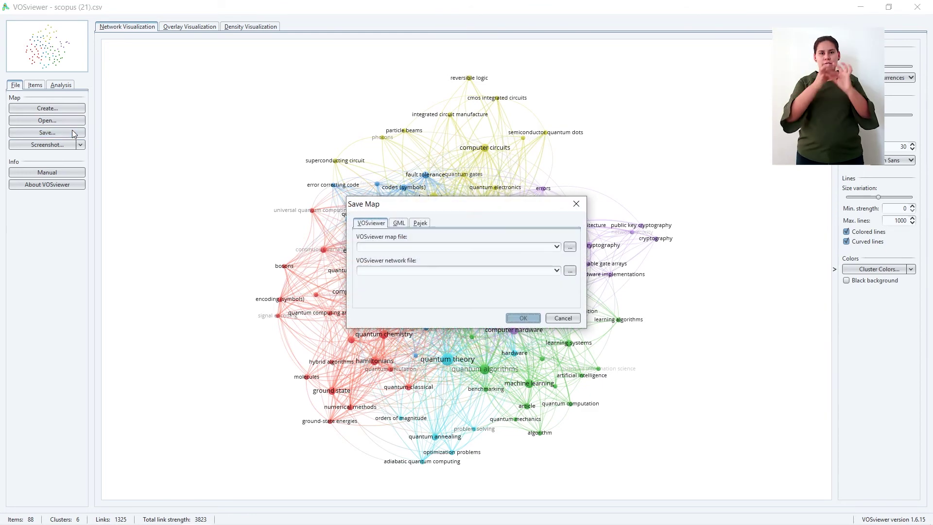
pyautogui.click(570, 247)
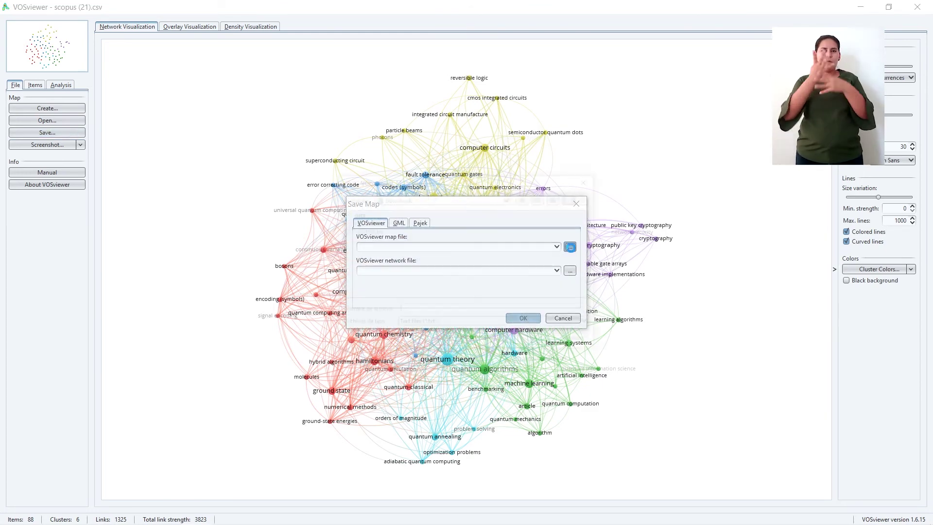
pyautogui.click(425, 323)
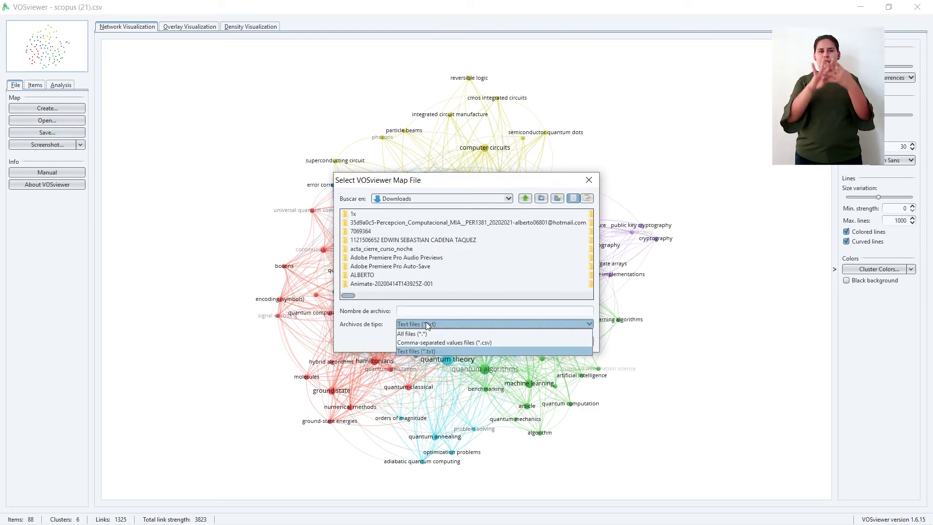
pyautogui.click(594, 343)
pyautogui.click(583, 341)
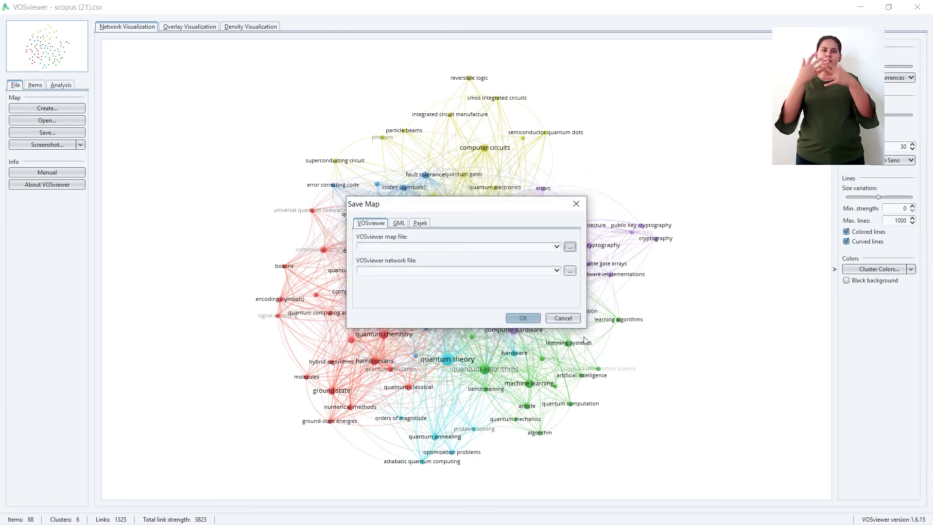
pyautogui.click(562, 318)
# - Look at the screenshot options and the dialog for saving the network map as a PNG image, leaving without saving
pyautogui.click(76, 144)
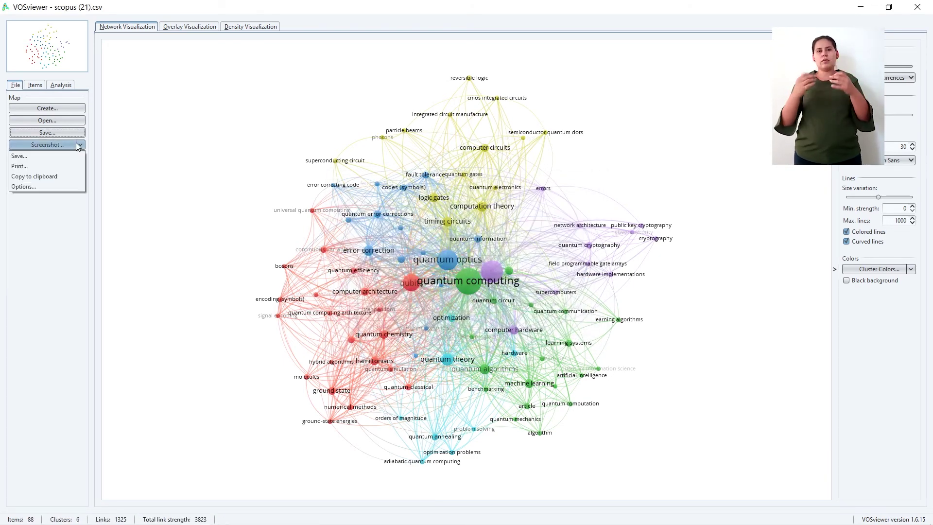
pyautogui.click(46, 156)
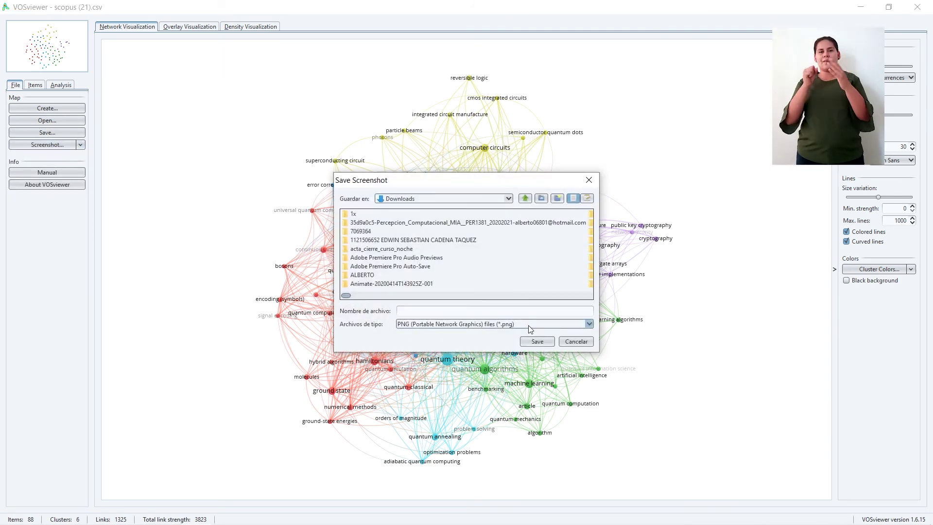
pyautogui.click(583, 344)
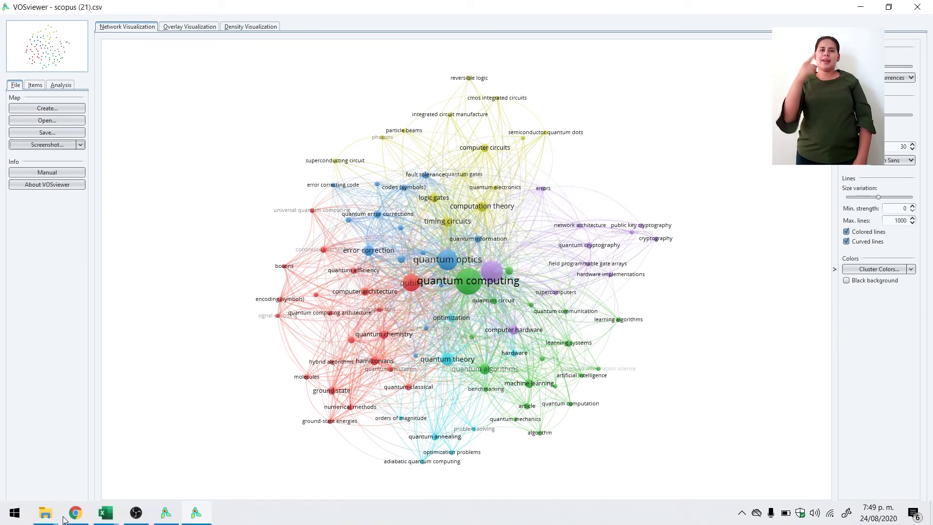
# - Switch to Excel by launching it with a blank workbook
pyautogui.click(15, 518)
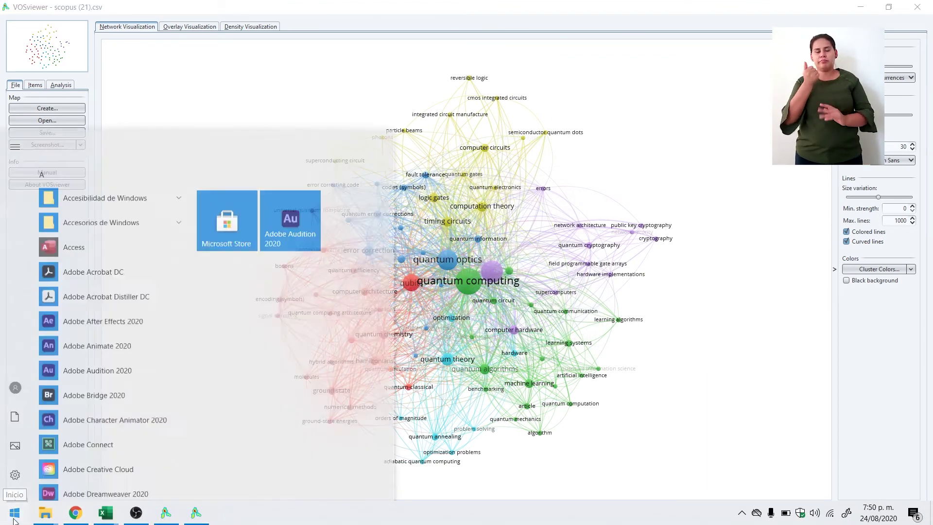
pyautogui.write('exce')
pyautogui.press('Return')
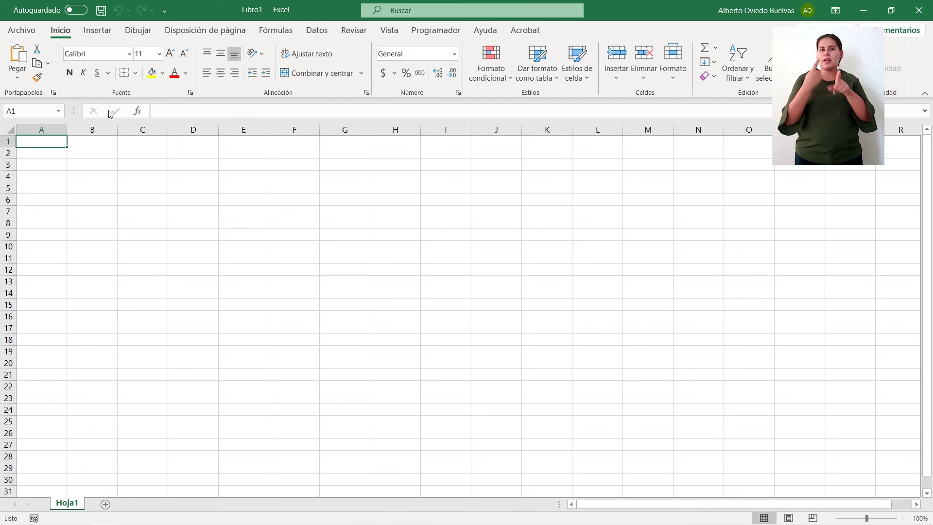
# - Import TerminosImportantes.txt from Descargas as text data and load it into a new sheet, keeping UTF-8 encoding and the tab delimiter
pyautogui.click(312, 32)
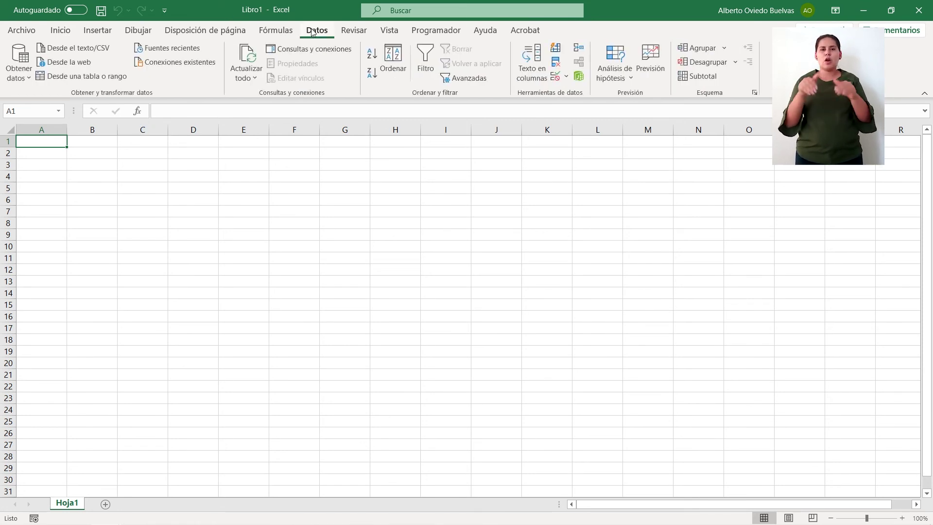
pyautogui.click(69, 48)
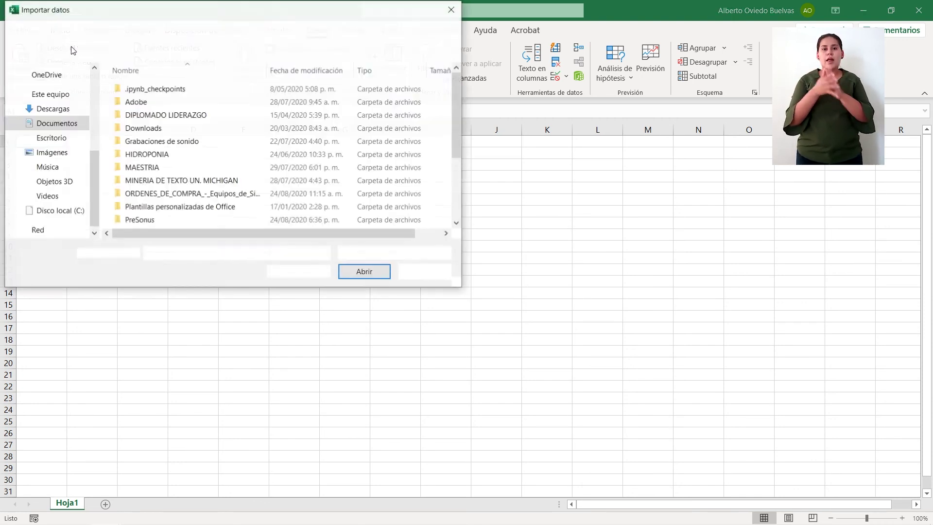
pyautogui.click(53, 109)
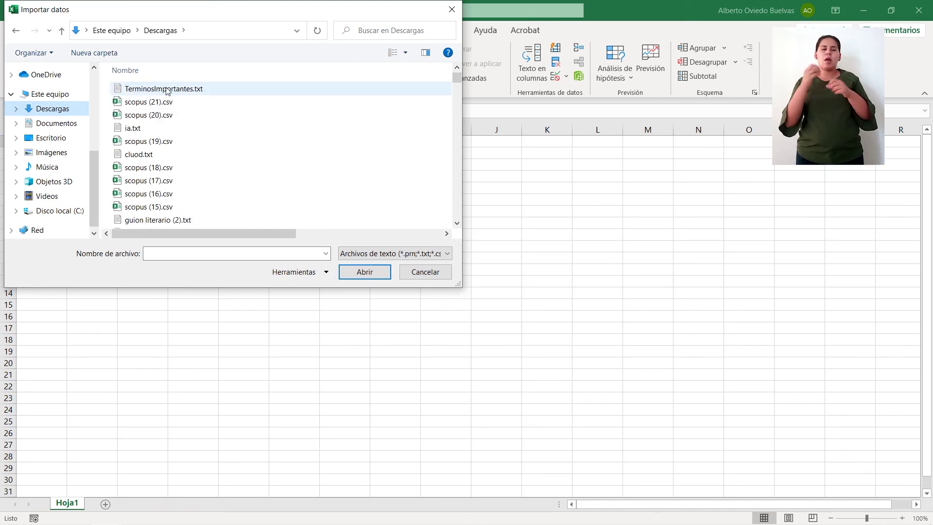
pyautogui.click(164, 89)
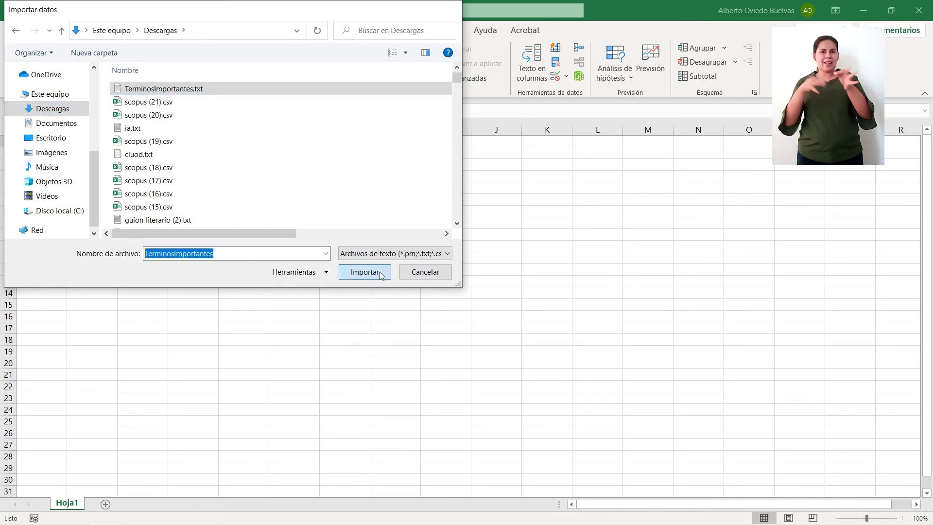
pyautogui.click(382, 275)
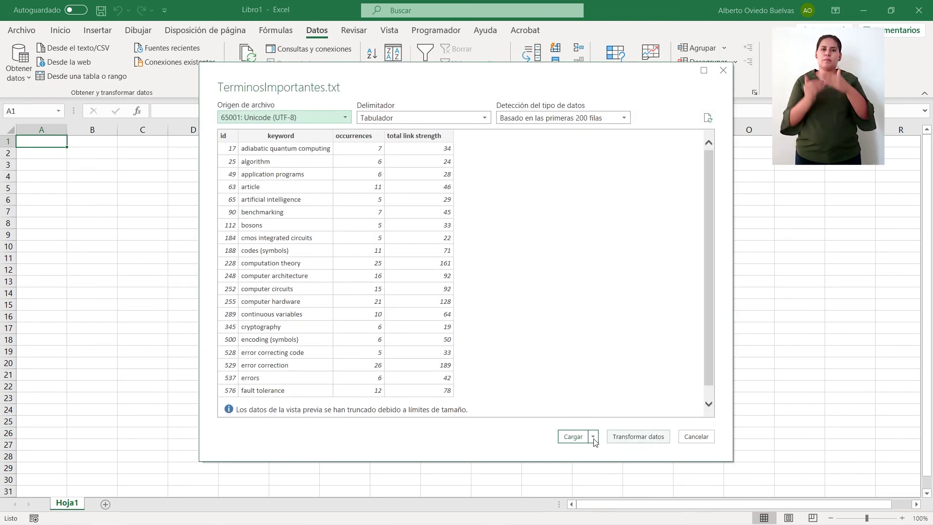
pyautogui.click(568, 437)
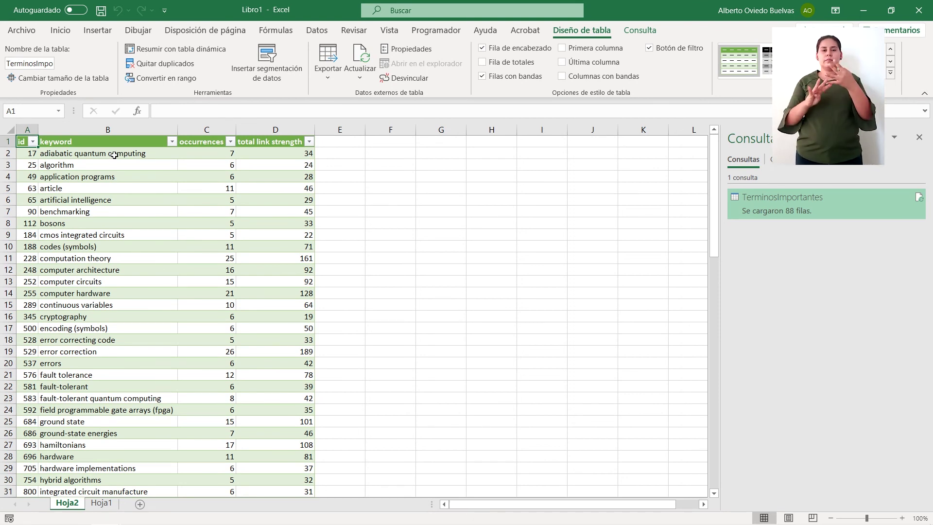
# - Examine the imported keyword table, going through the keywords with their occurrences and total link strength
pyautogui.click(109, 196)
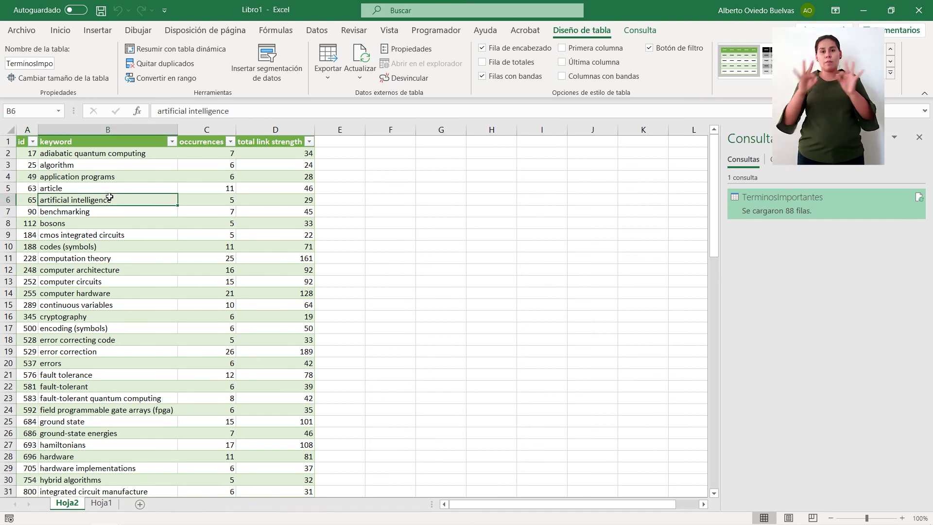
pyautogui.scroll(-2, 110, 196)
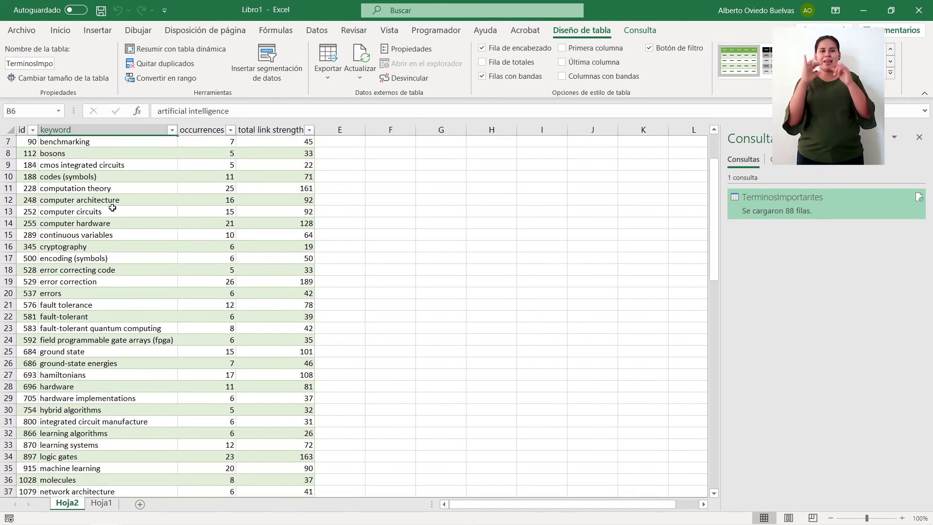
pyautogui.scroll(-1, 113, 208)
pyautogui.scroll(2, 112, 208)
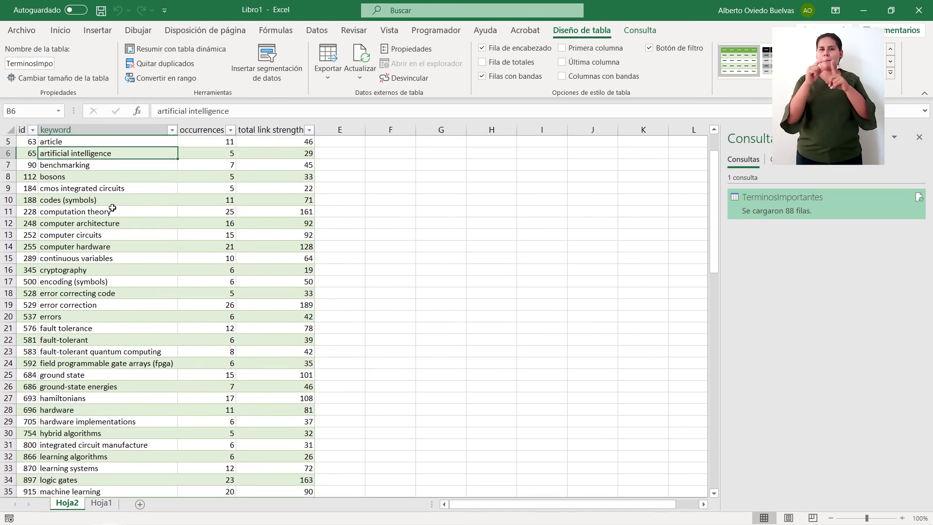
pyautogui.scroll(1, 112, 208)
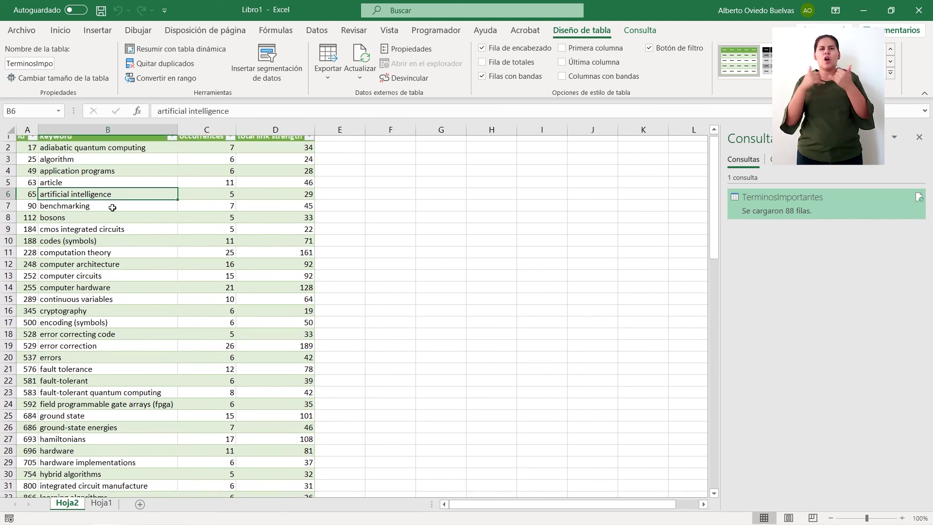
pyautogui.click(118, 237)
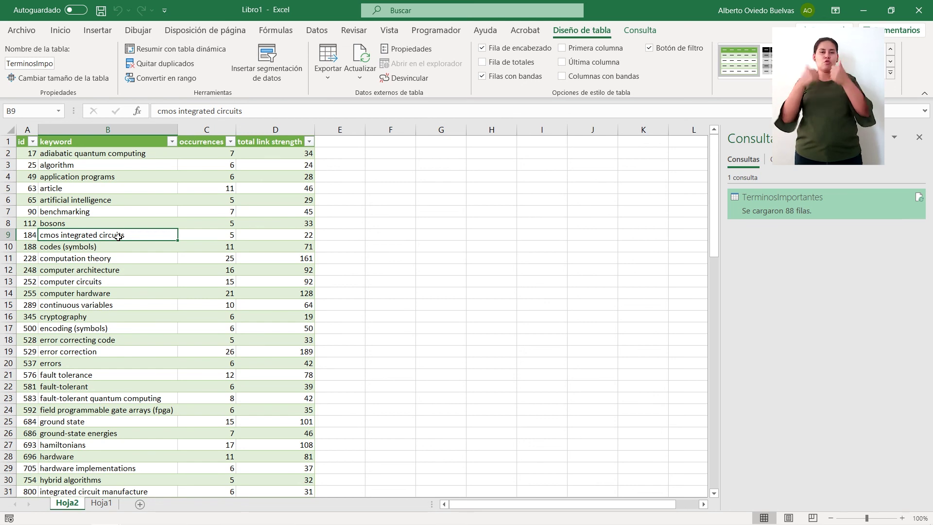
pyautogui.scroll(-1, 117, 257)
pyautogui.click(111, 270)
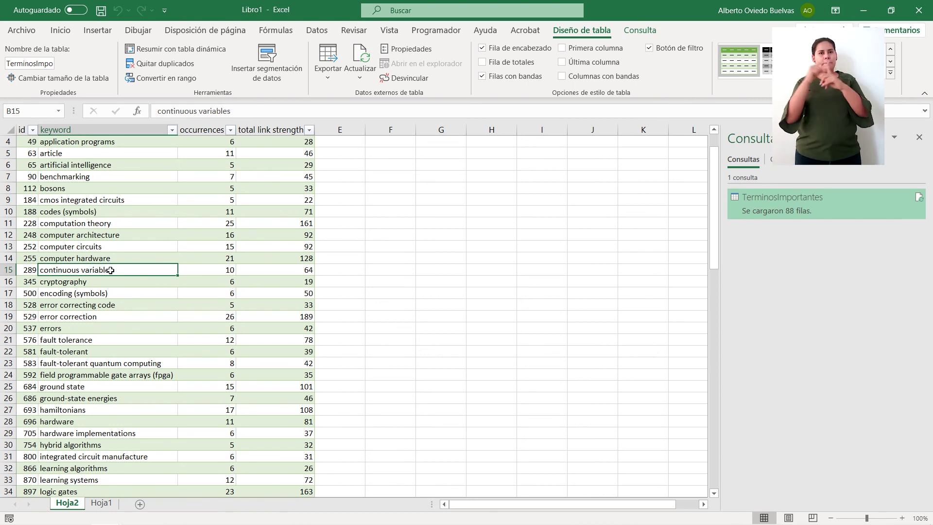
pyautogui.scroll(-1, 111, 270)
pyautogui.click(111, 270)
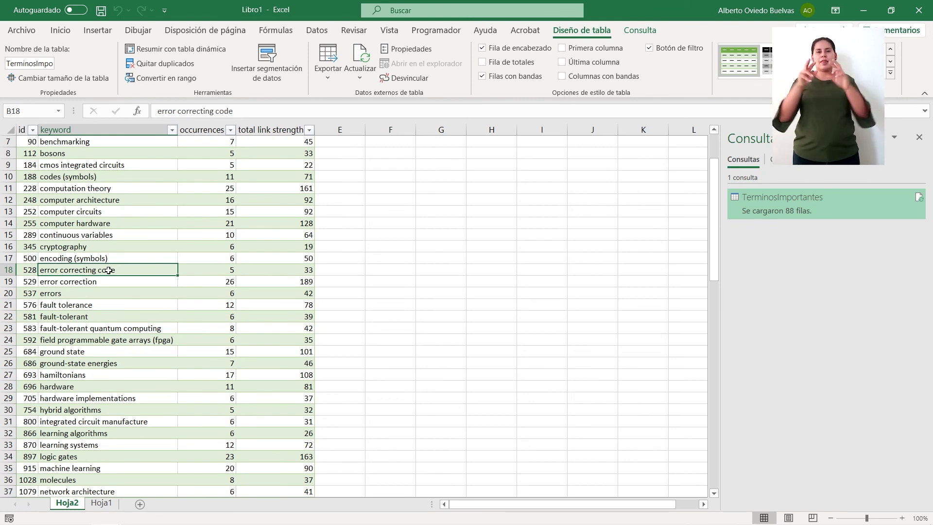
pyautogui.click(102, 285)
pyautogui.click(101, 325)
pyautogui.scroll(-2, 101, 325)
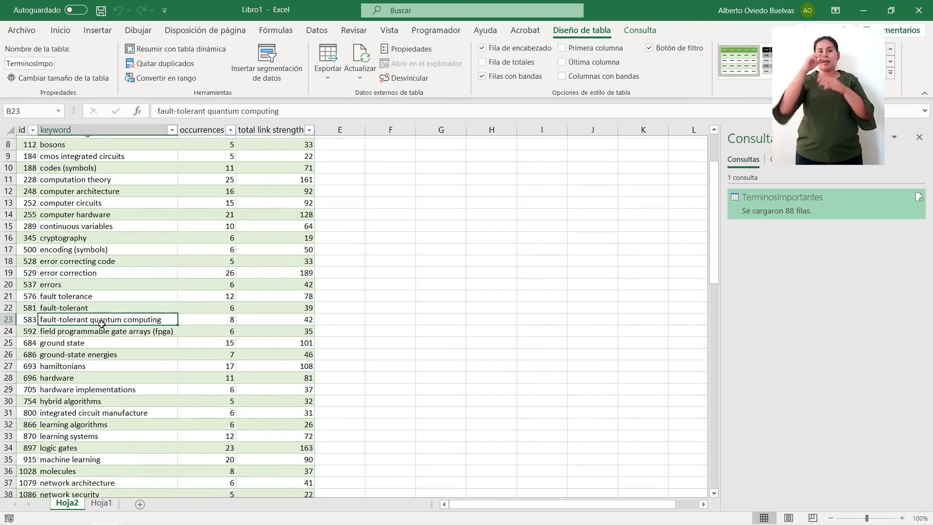
pyautogui.scroll(-1, 101, 325)
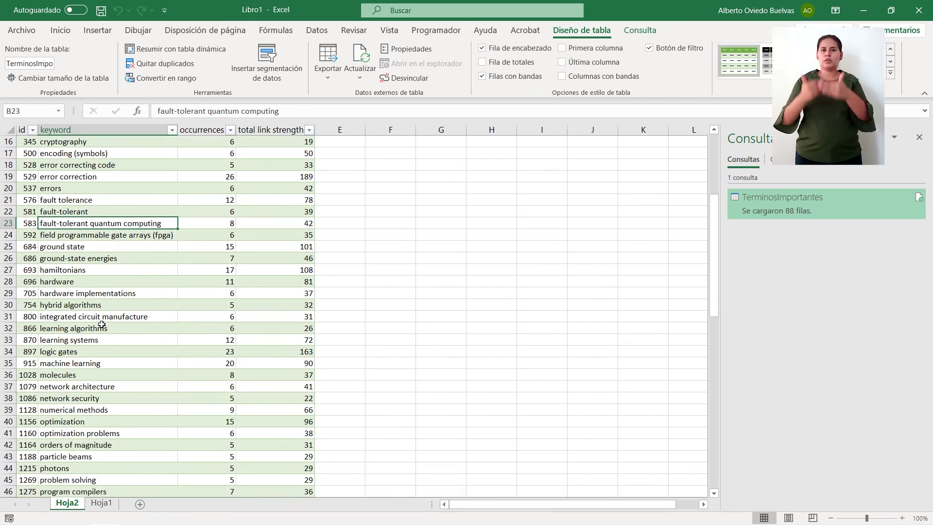
pyautogui.scroll(5, 101, 325)
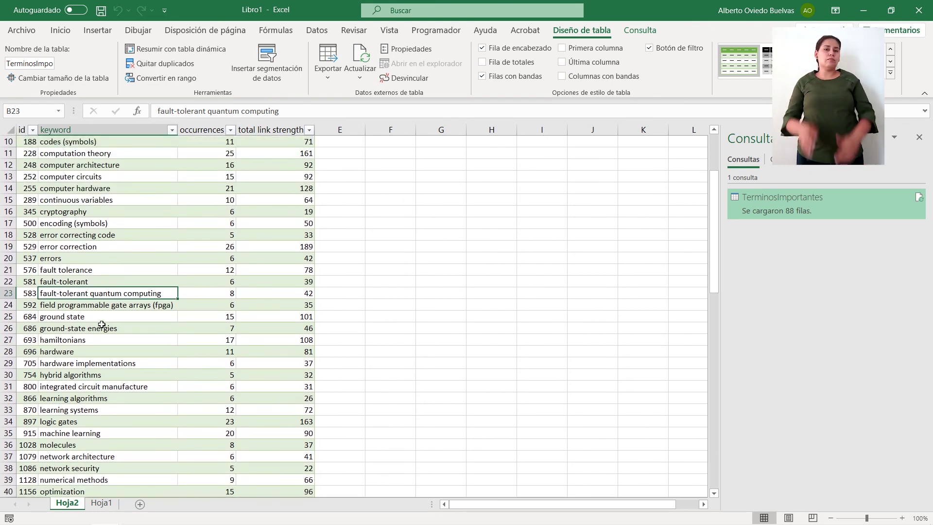